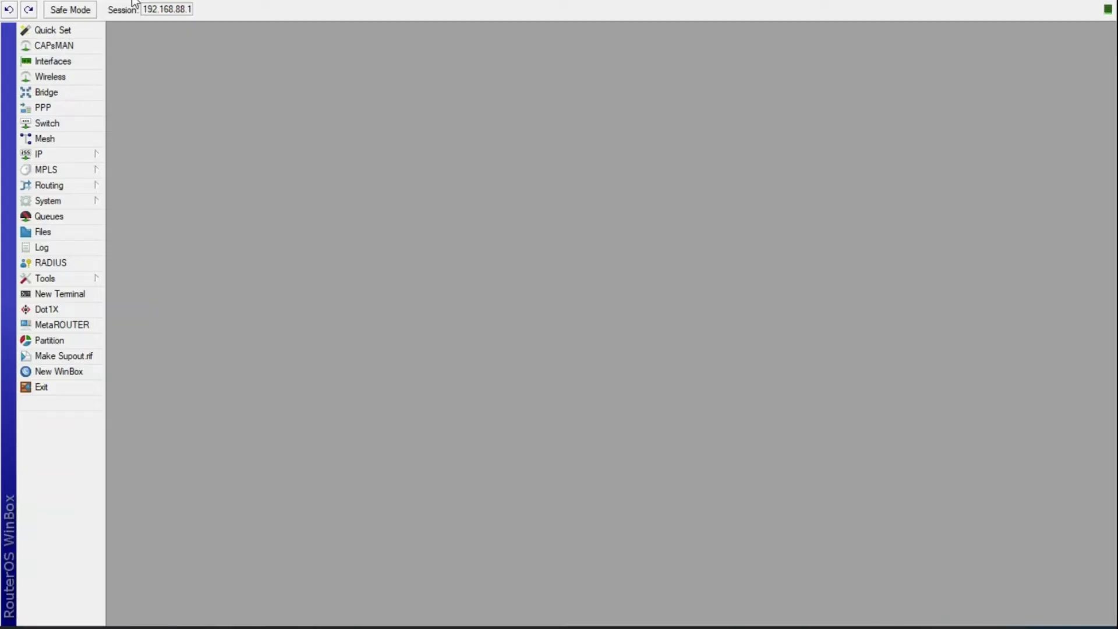
- Review the router's installed packages and hardware resources from the System menu
{"action": "left_click", "coordinate": [59, 203]}
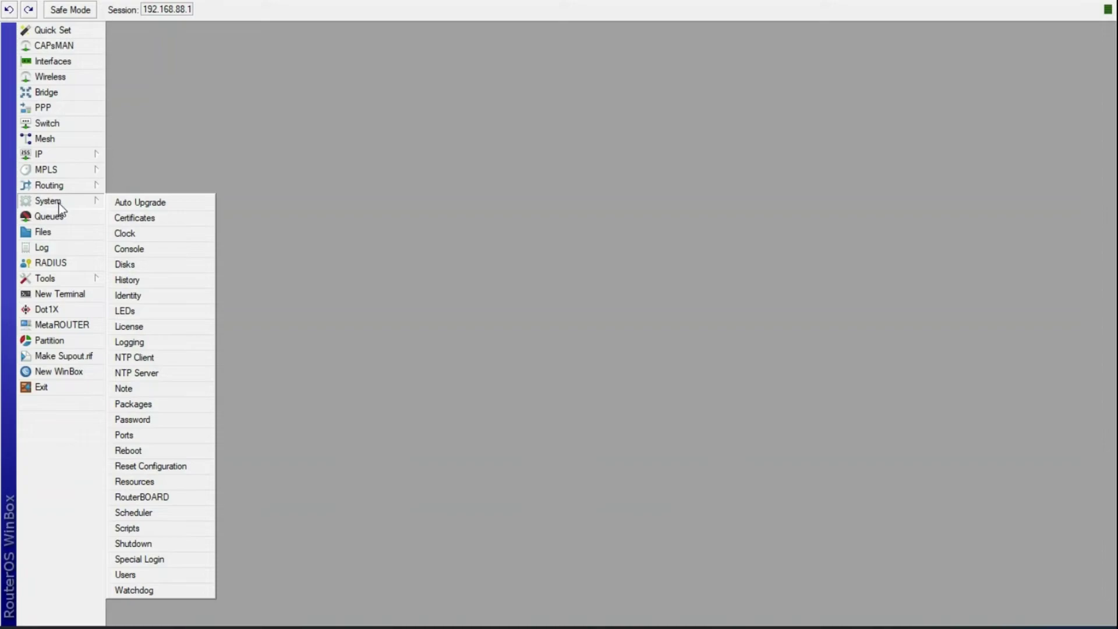
{"action": "left_click", "coordinate": [157, 409]}
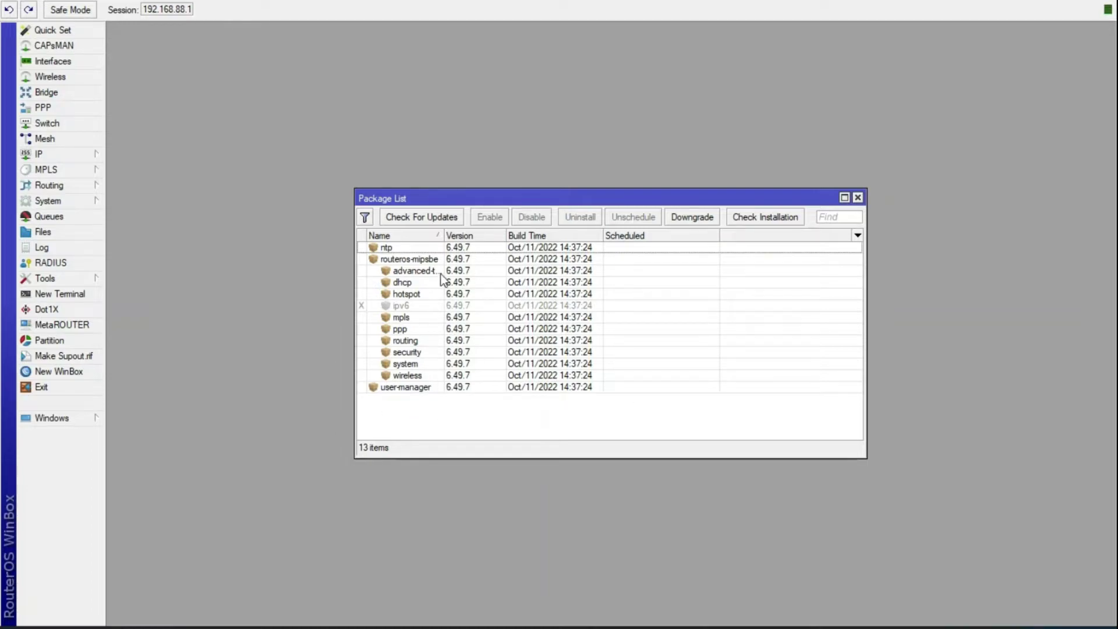
{"action": "left_click", "coordinate": [859, 198]}
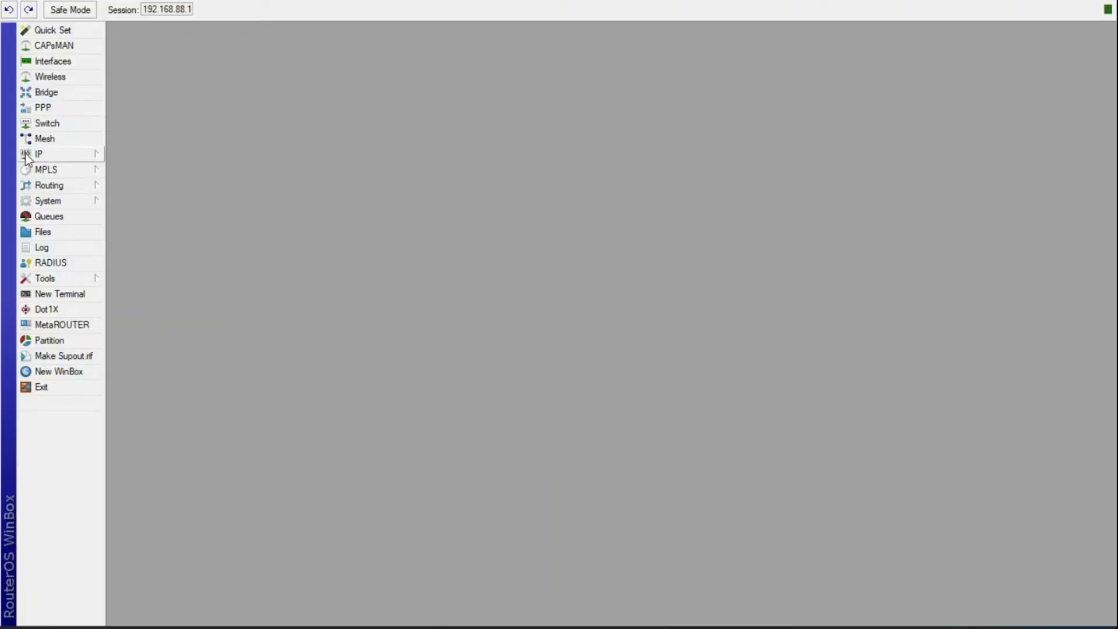
{"action": "left_click", "coordinate": [57, 200]}
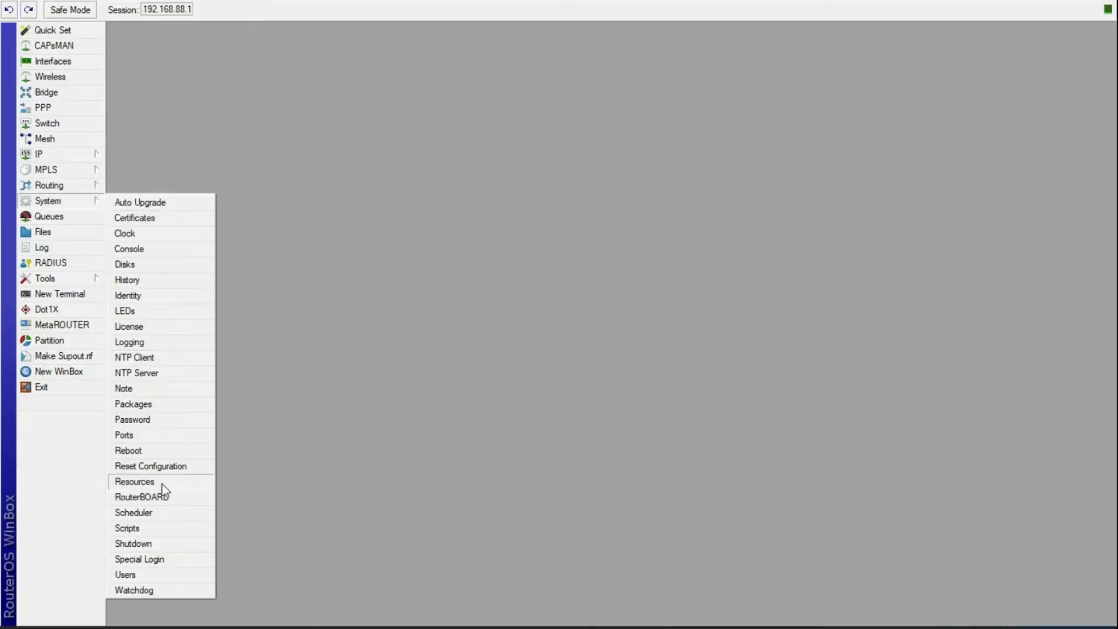
{"action": "left_click", "coordinate": [135, 482]}
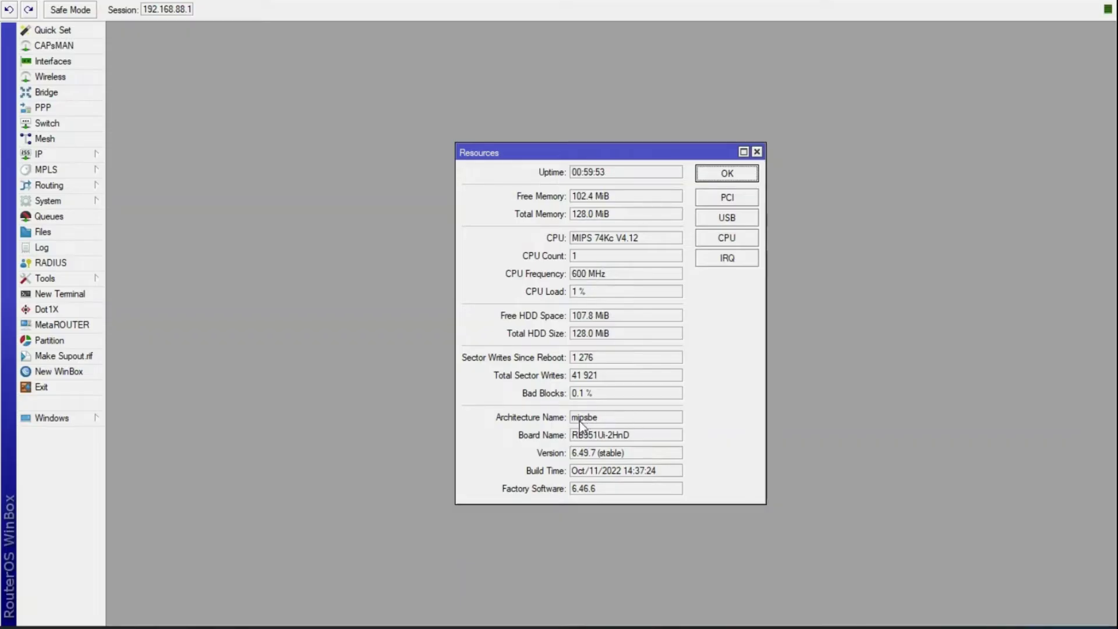
{"action": "left_click", "coordinate": [757, 151]}
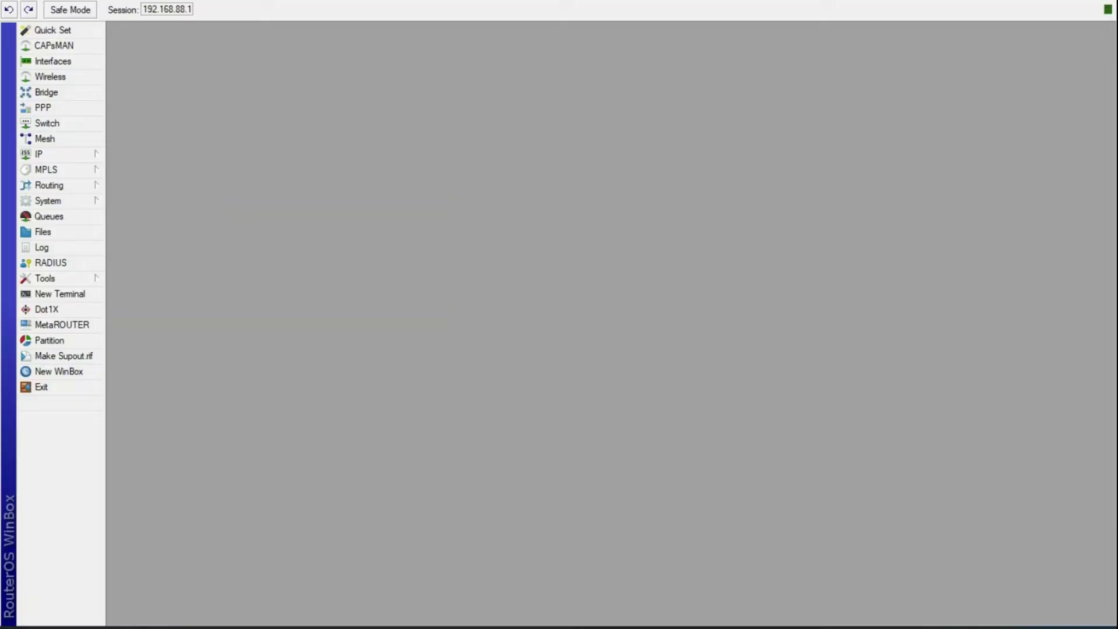
- On mikrotik.com, browse the Software downloads RouterOS v7 table down to MIPSBE extra packages
{"action": "left_click", "coordinate": [415, 583]}
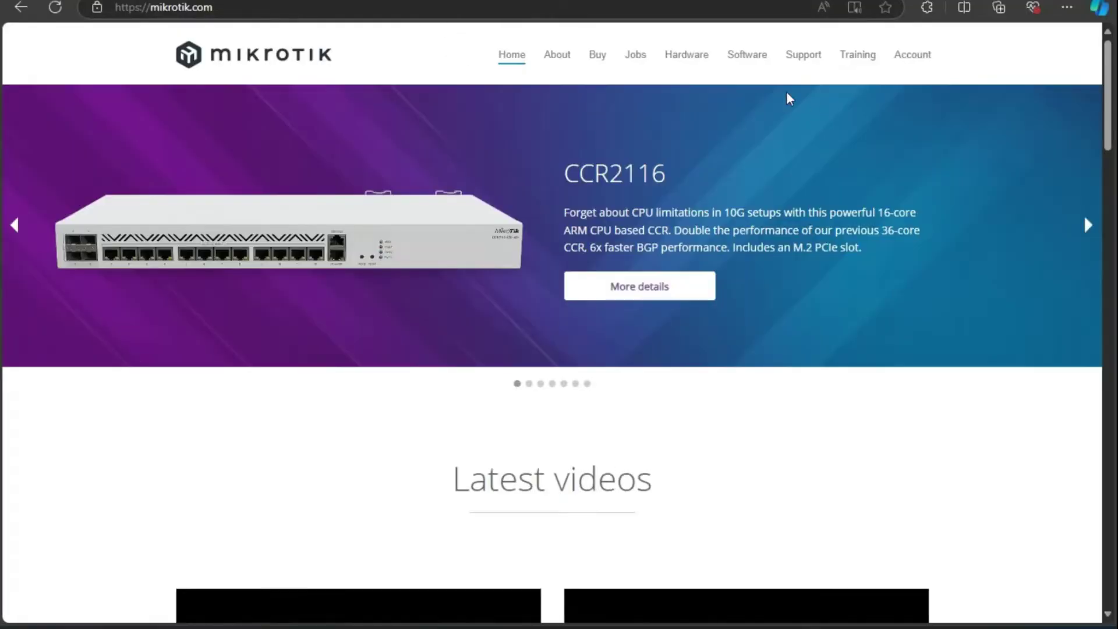
{"action": "left_click", "coordinate": [734, 64]}
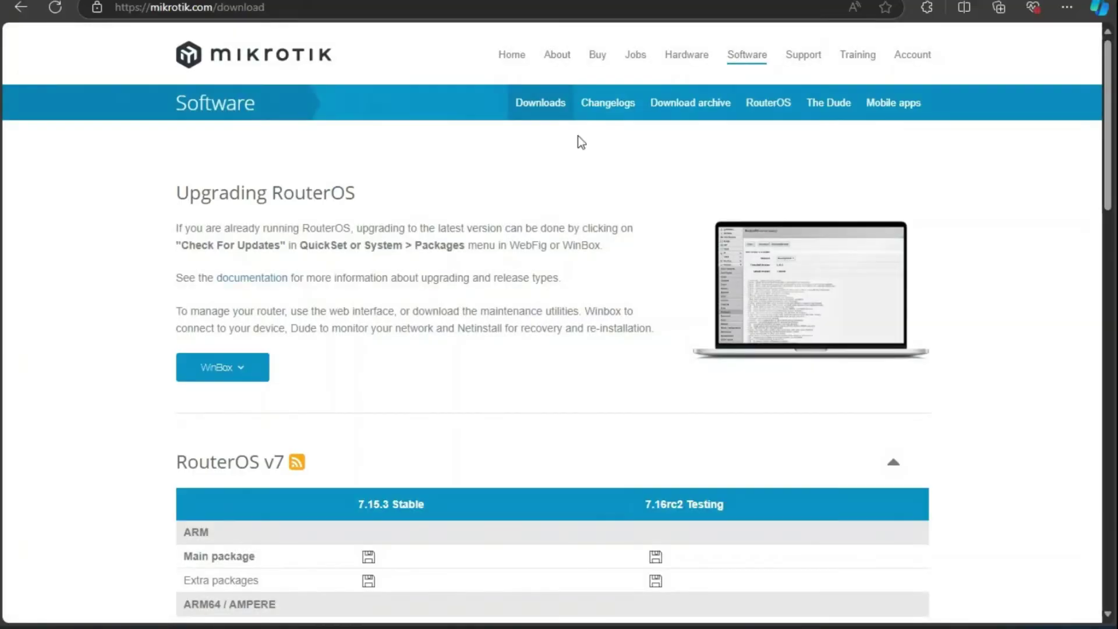
{"action": "scroll", "coordinate": [513, 244], "scroll_direction": "down", "scroll_amount": 4}
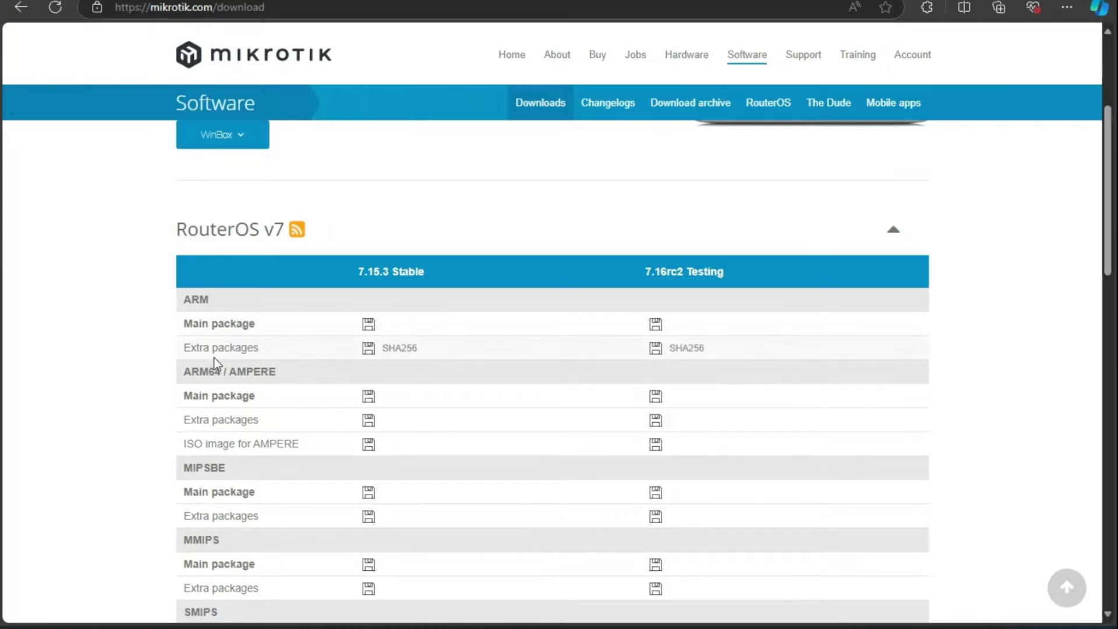
{"action": "scroll", "coordinate": [214, 358], "scroll_direction": "down", "scroll_amount": 1}
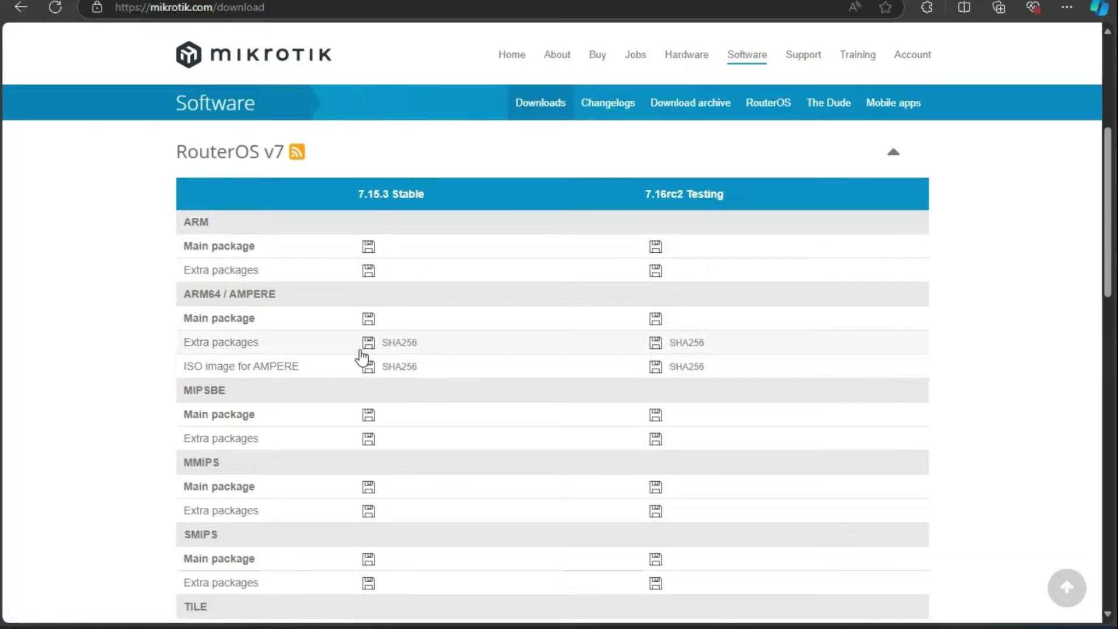
{"action": "scroll", "coordinate": [283, 382], "scroll_direction": "down", "scroll_amount": 2}
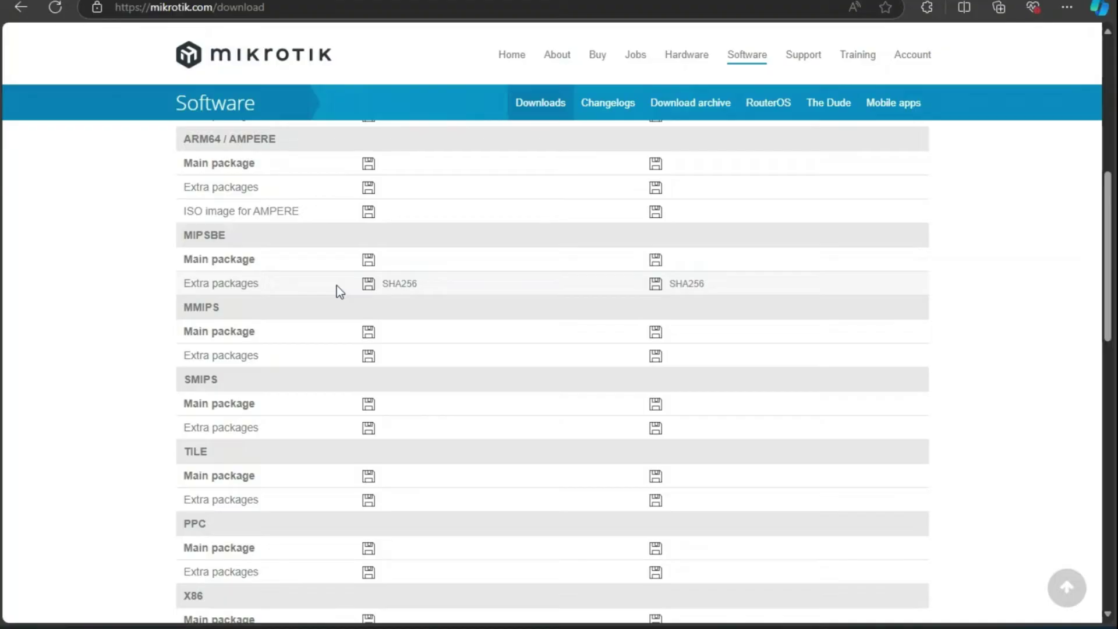
{"action": "mouse_move", "coordinate": [387, 285]}
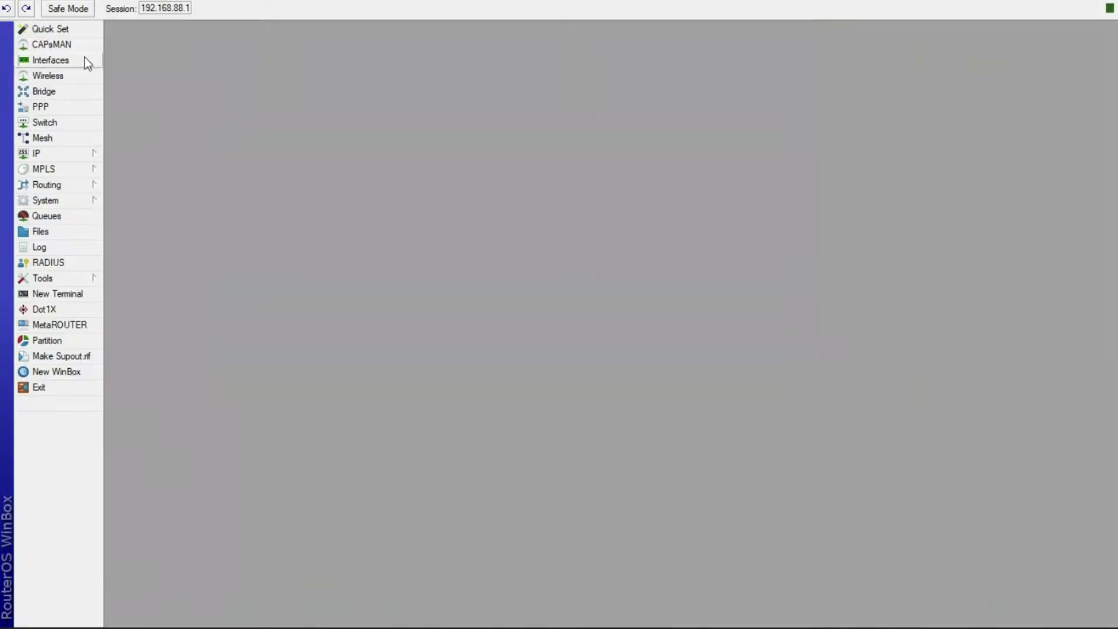
- In Security Profiles, try dynamic keys on the default profile, then save it with mode none
{"action": "left_click", "coordinate": [65, 78]}
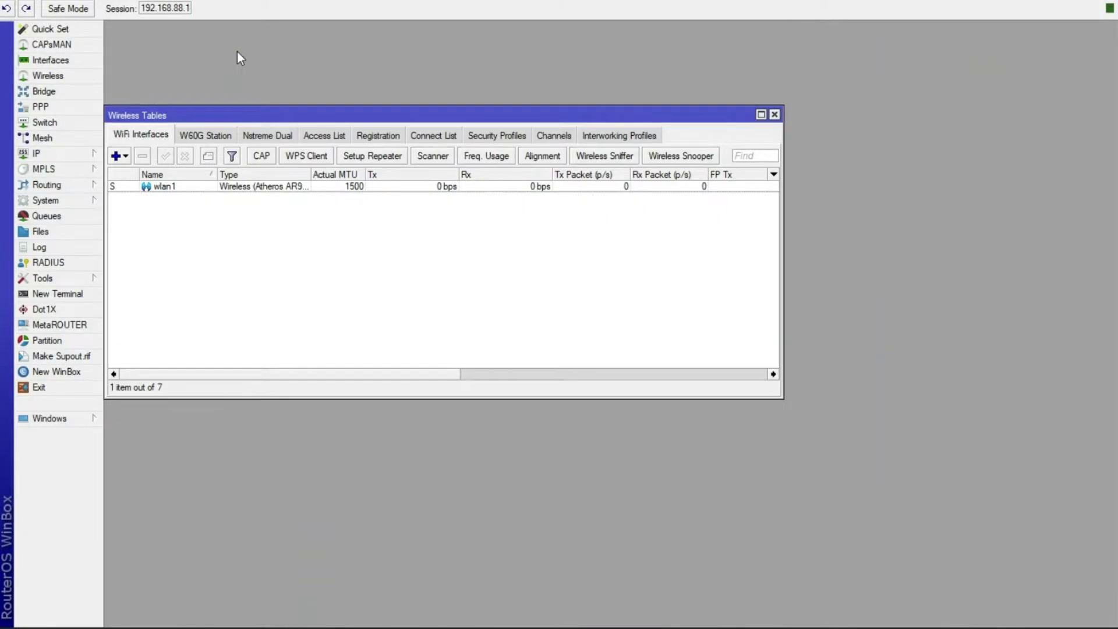
{"action": "left_click", "coordinate": [498, 136]}
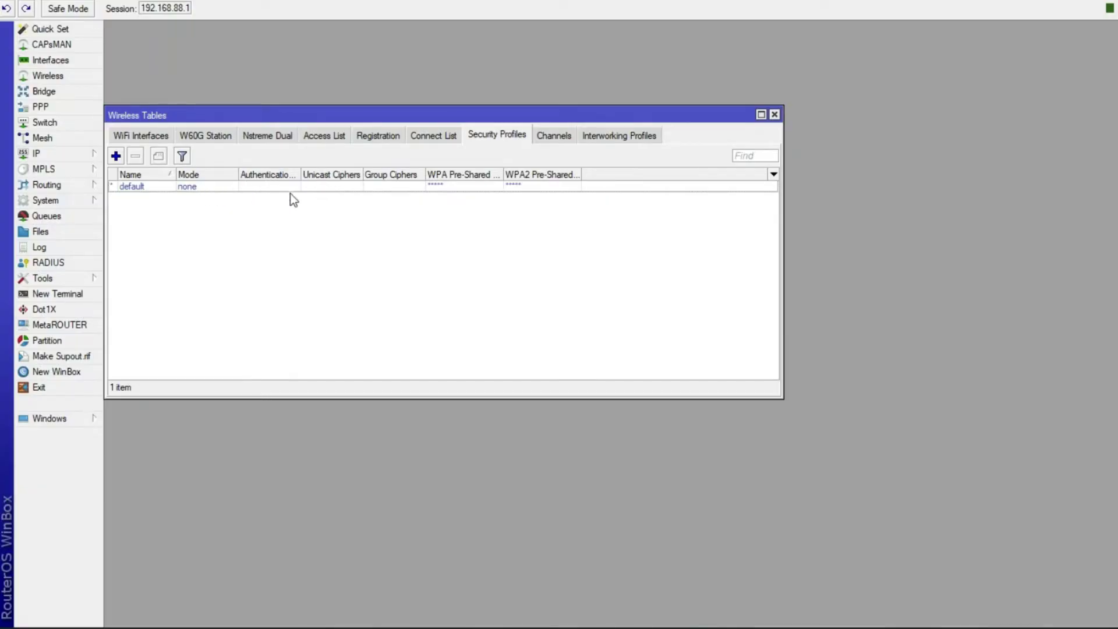
{"action": "double_click", "coordinate": [228, 188]}
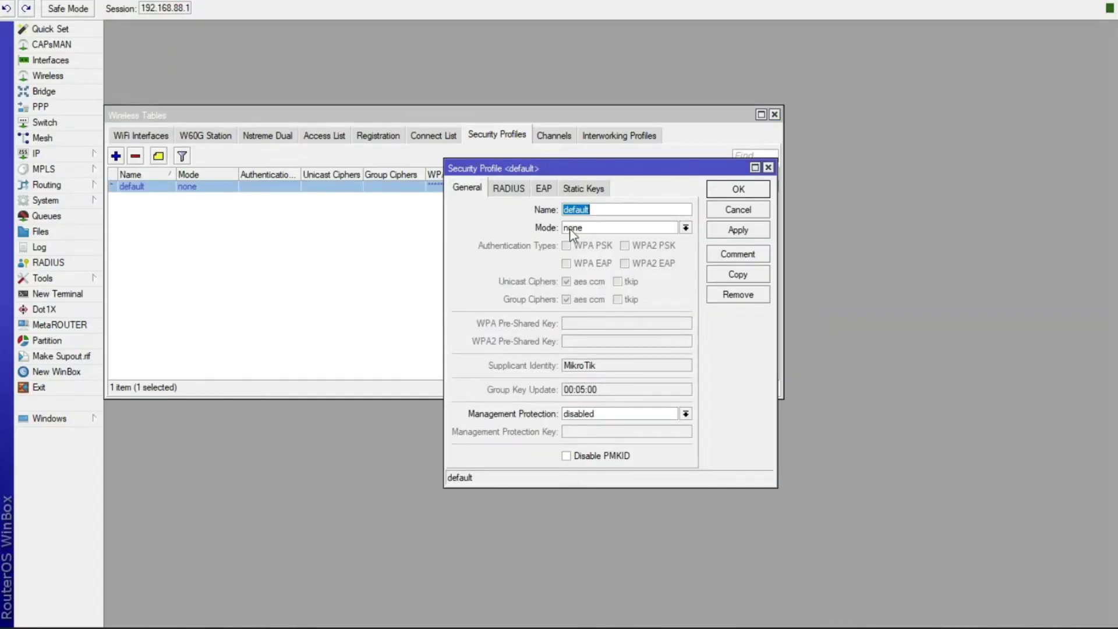
{"action": "left_click", "coordinate": [685, 228]}
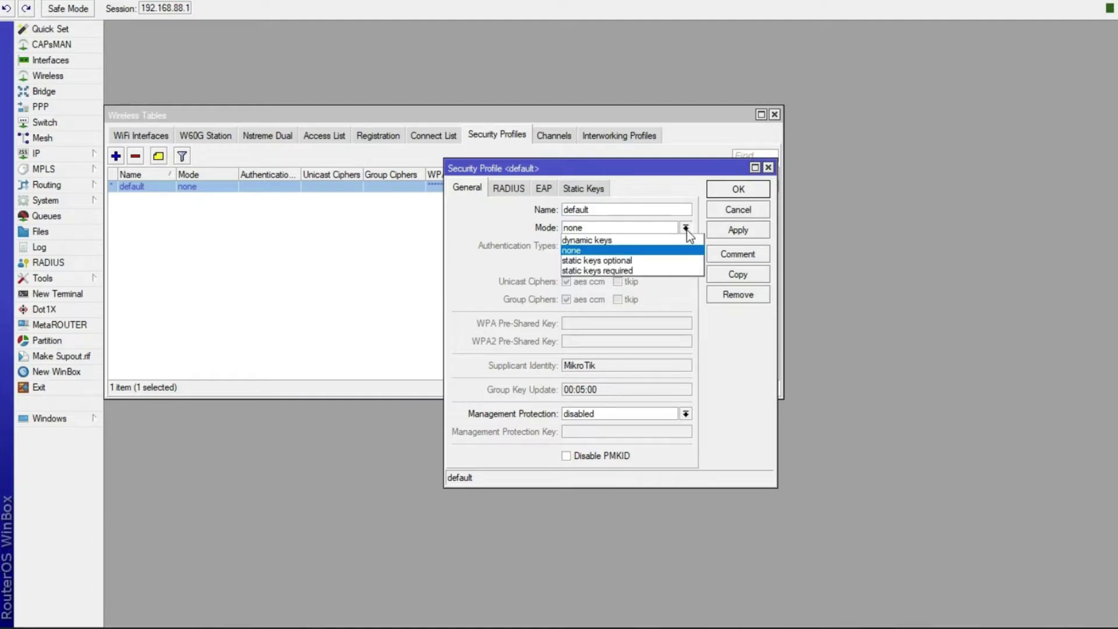
{"action": "left_click", "coordinate": [586, 240]}
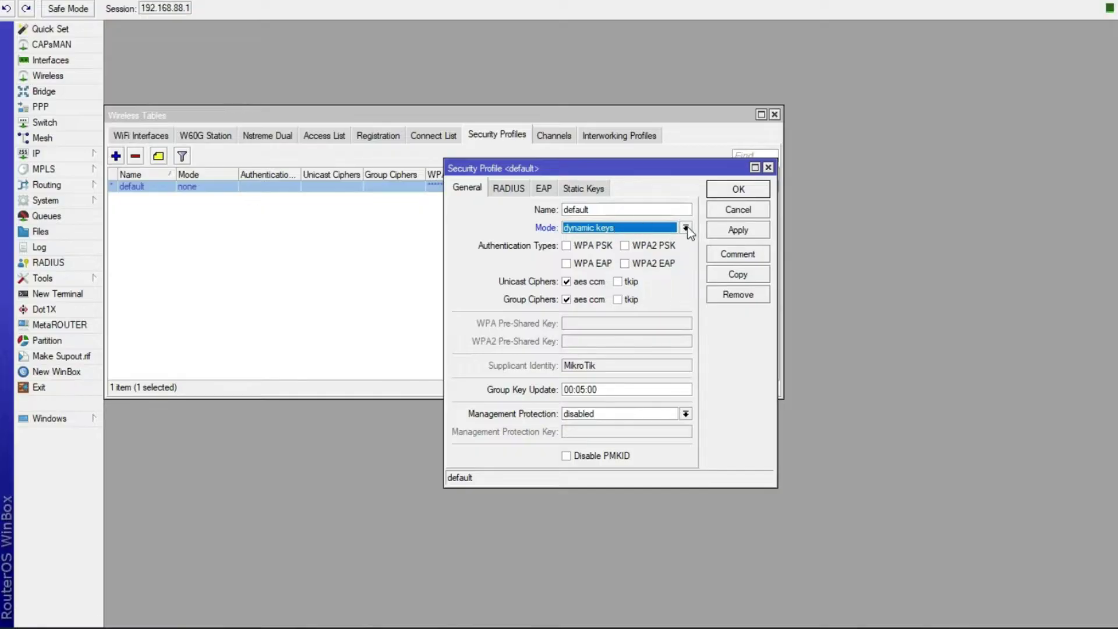
{"action": "left_click", "coordinate": [687, 227]}
{"action": "left_click", "coordinate": [601, 250]}
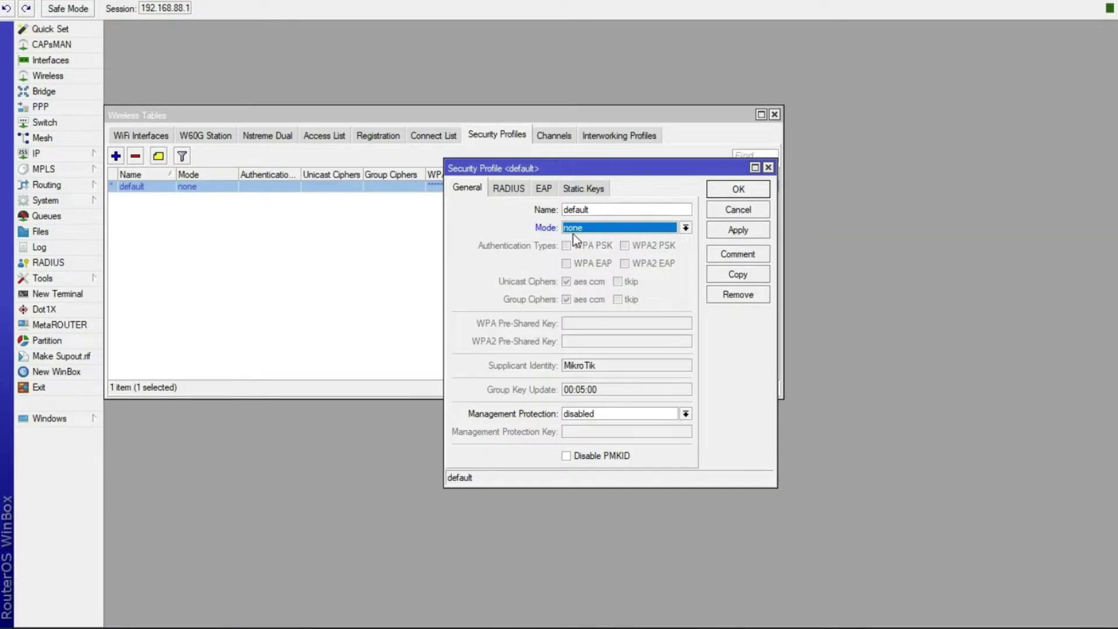
{"action": "left_click", "coordinate": [738, 189]}
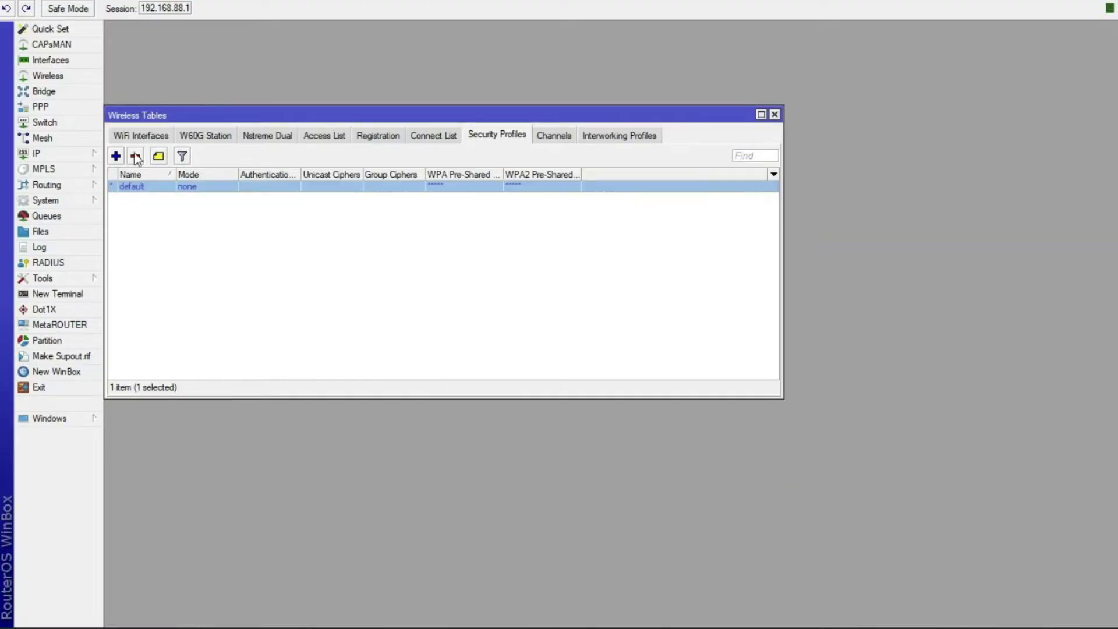
- Replace part of wlan1's SSID with 'Fl', save it, and close Wireless Tables
{"action": "left_click", "coordinate": [158, 143]}
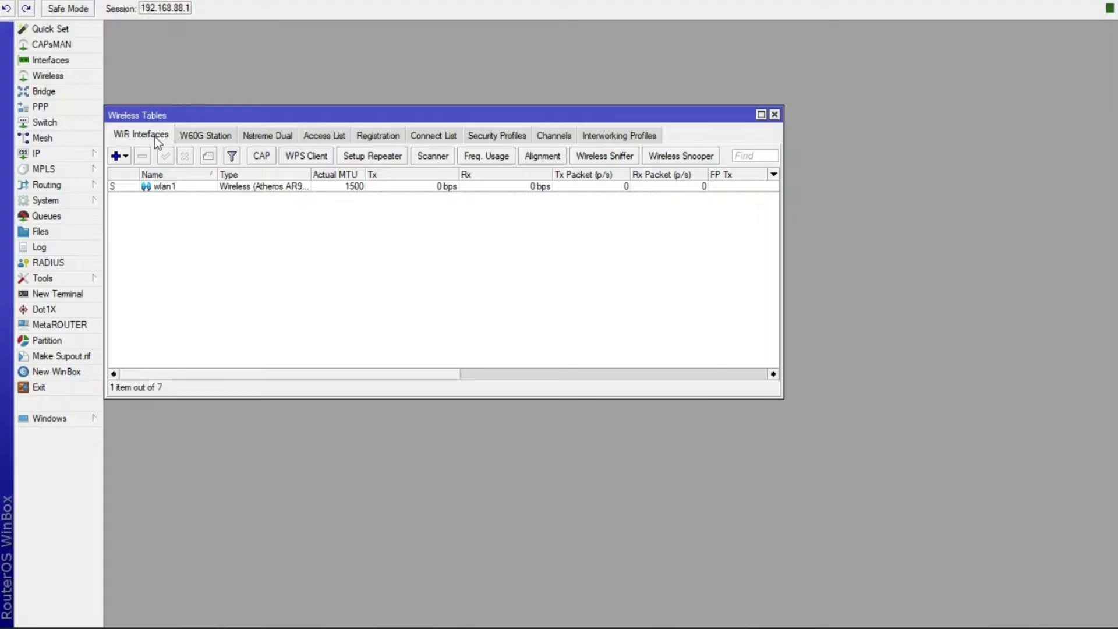
{"action": "double_click", "coordinate": [186, 187]}
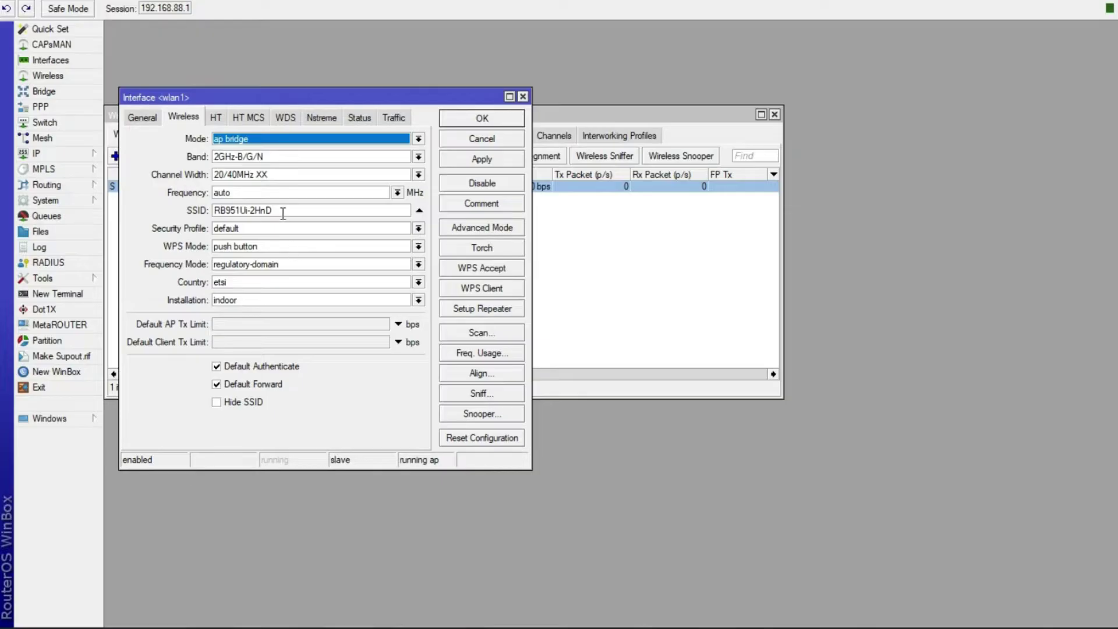
{"action": "left_click_drag", "start_coordinate": [273, 211], "coordinate": [212, 213]}
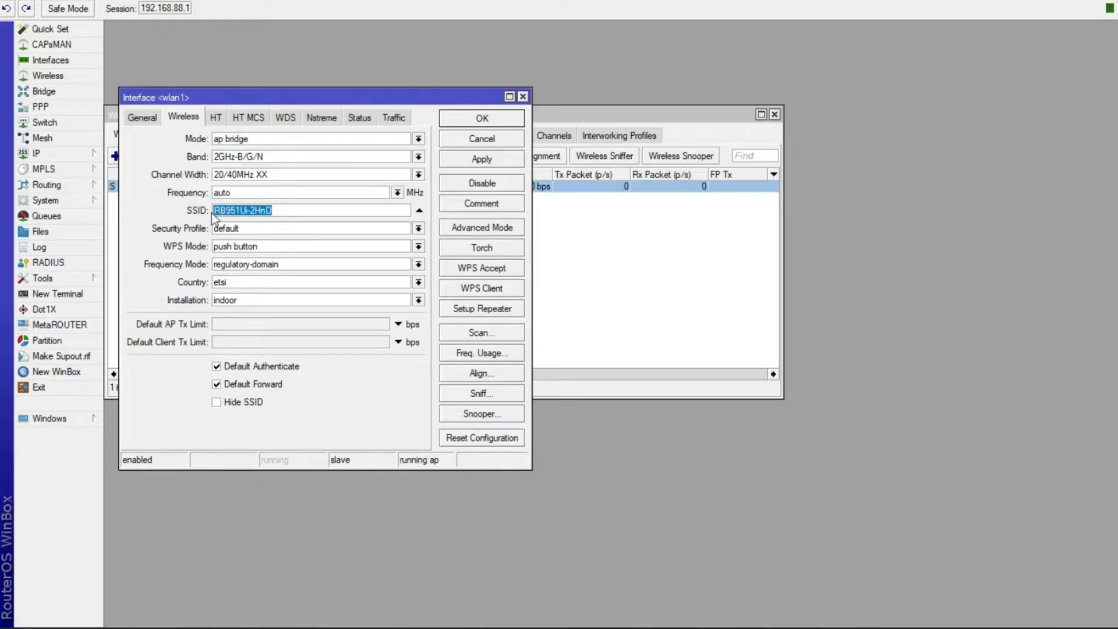
{"action": "type", "text": "Flavian"}
{"action": "left_click", "coordinate": [482, 120]}
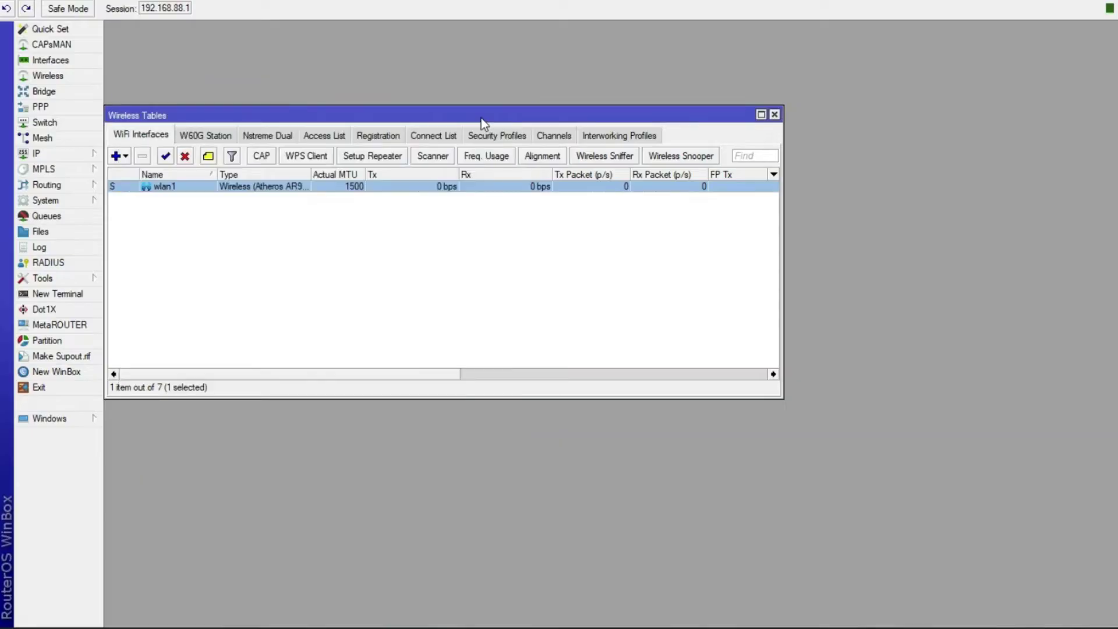
{"action": "left_click", "coordinate": [775, 115]}
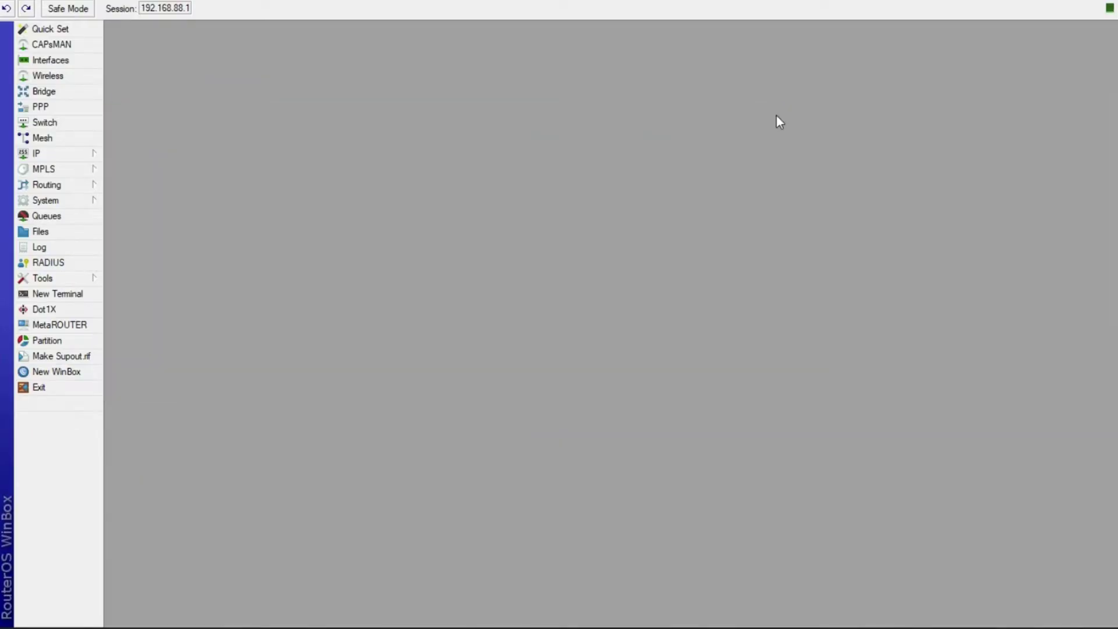
- Create a new bridge named bridge.flavian
{"action": "left_click", "coordinate": [50, 91]}
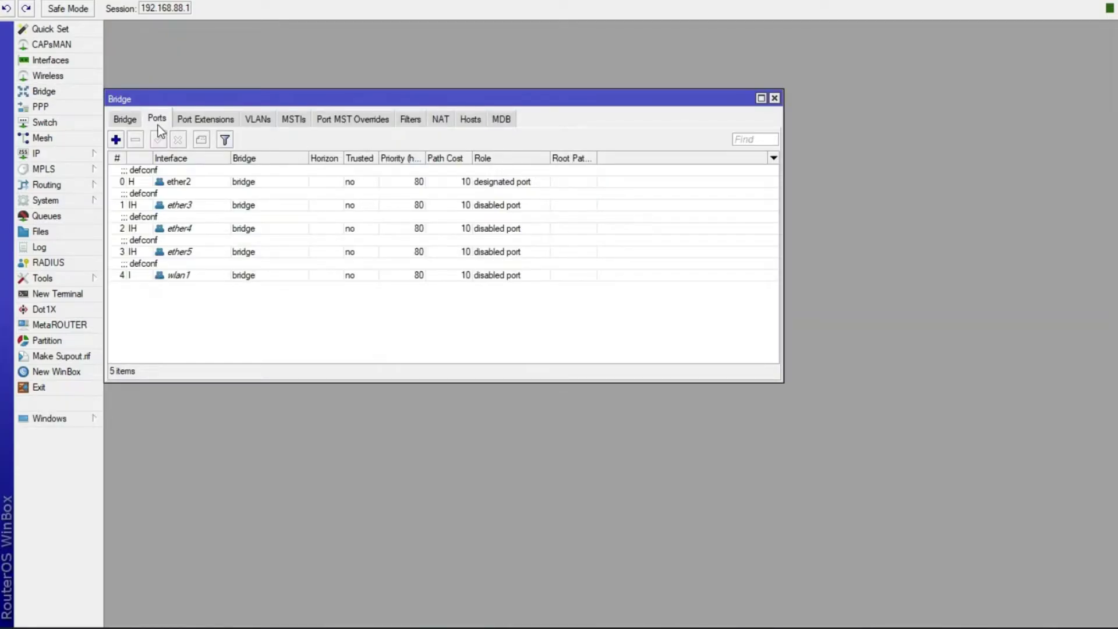
{"action": "left_click", "coordinate": [123, 120]}
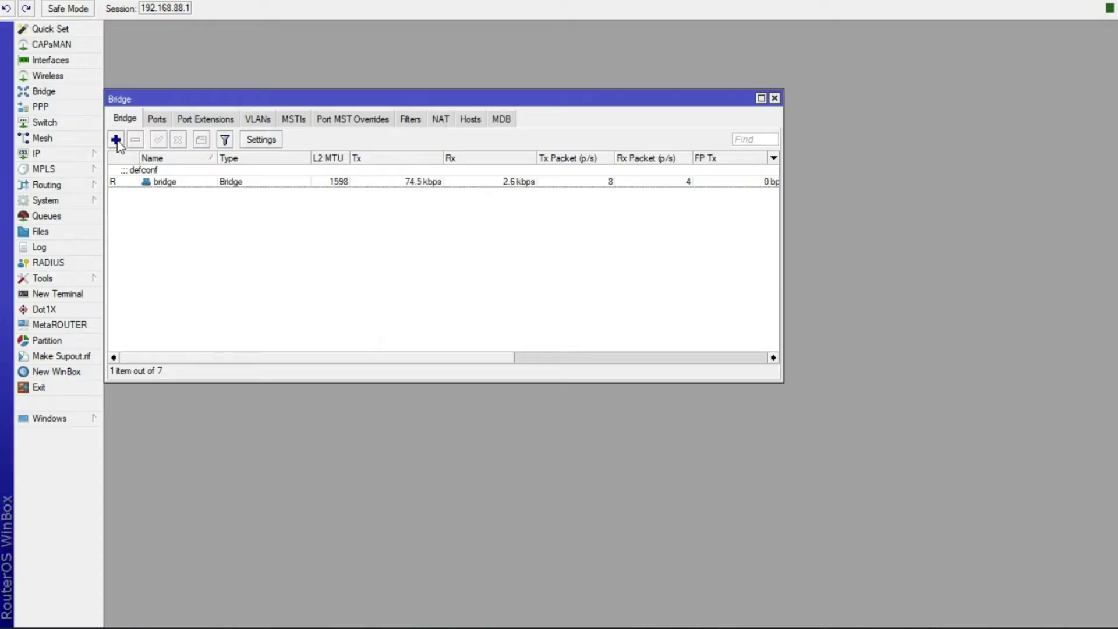
{"action": "left_click", "coordinate": [116, 140]}
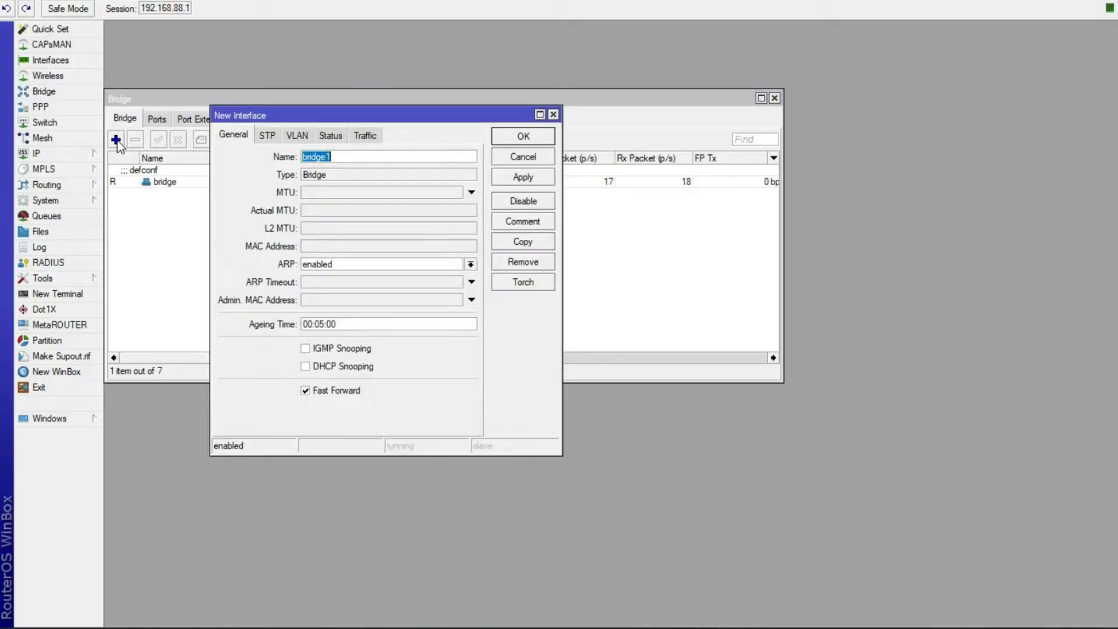
{"action": "left_click", "coordinate": [369, 157]}
{"action": "key", "text": "BackSpace"}
{"action": "type", "text": ".flavian"}
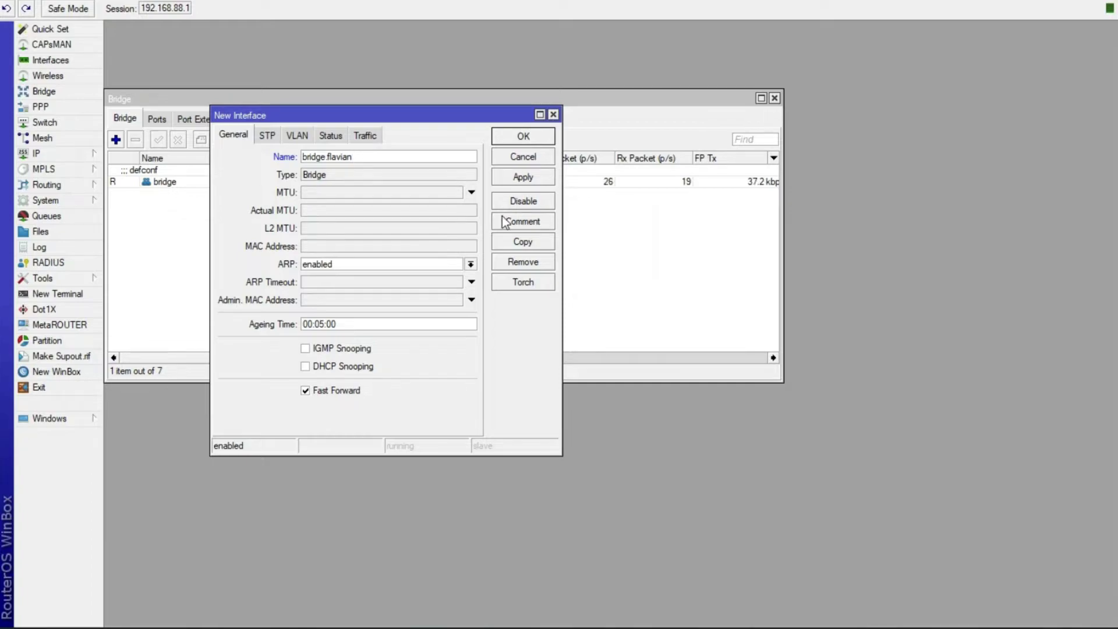
{"action": "left_click", "coordinate": [526, 182]}
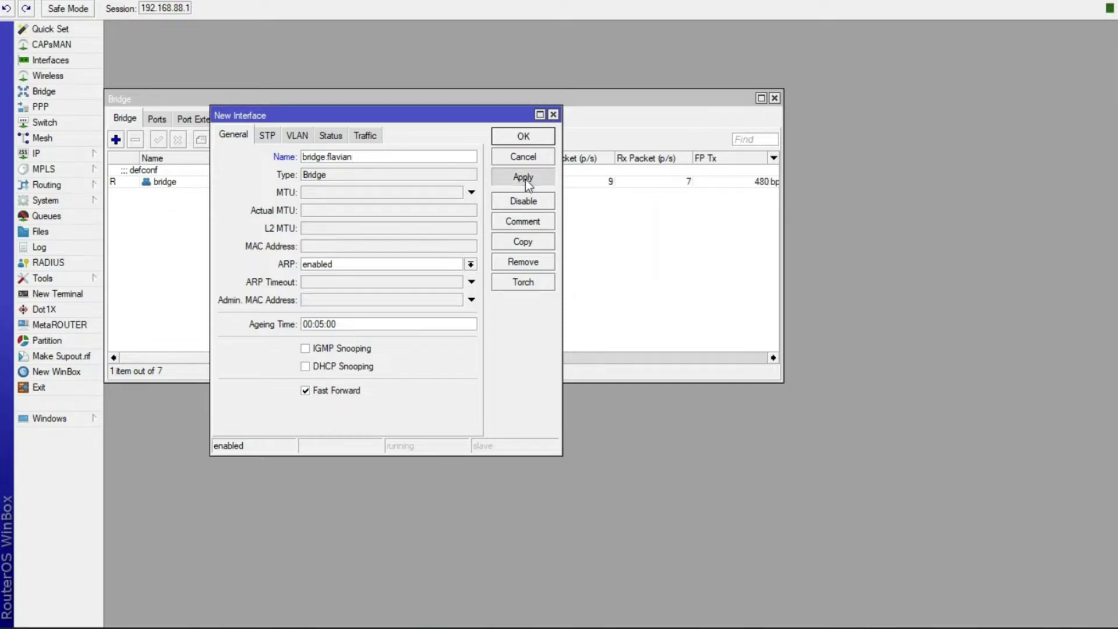
{"action": "left_click", "coordinate": [523, 138]}
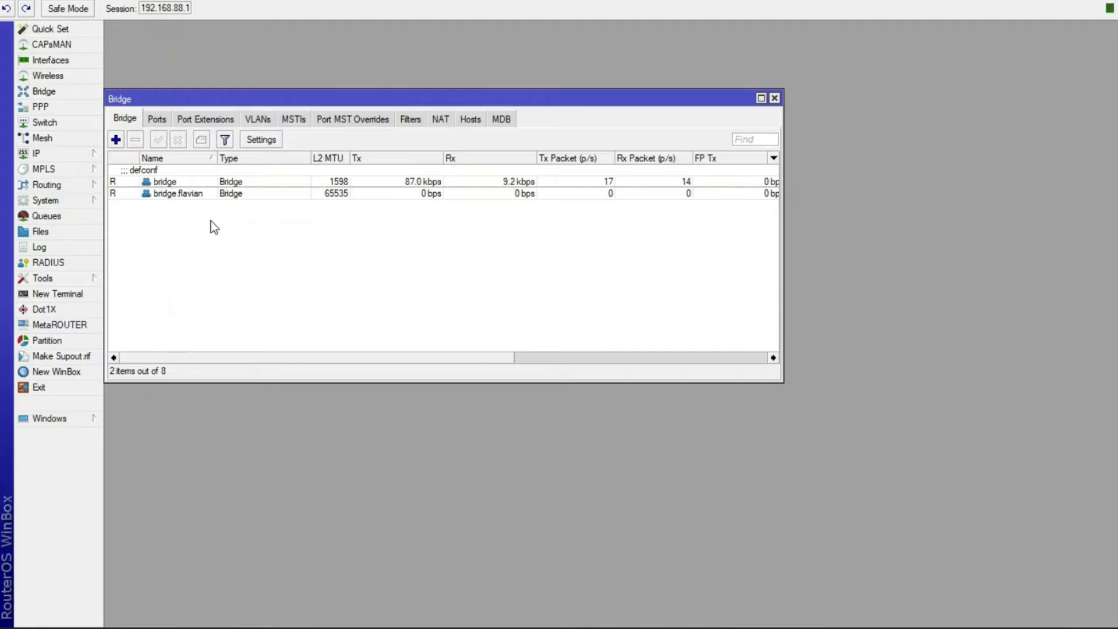
- Move the wlan1 bridge port to bridge.flavian and close the Bridge window
{"action": "left_click", "coordinate": [156, 119]}
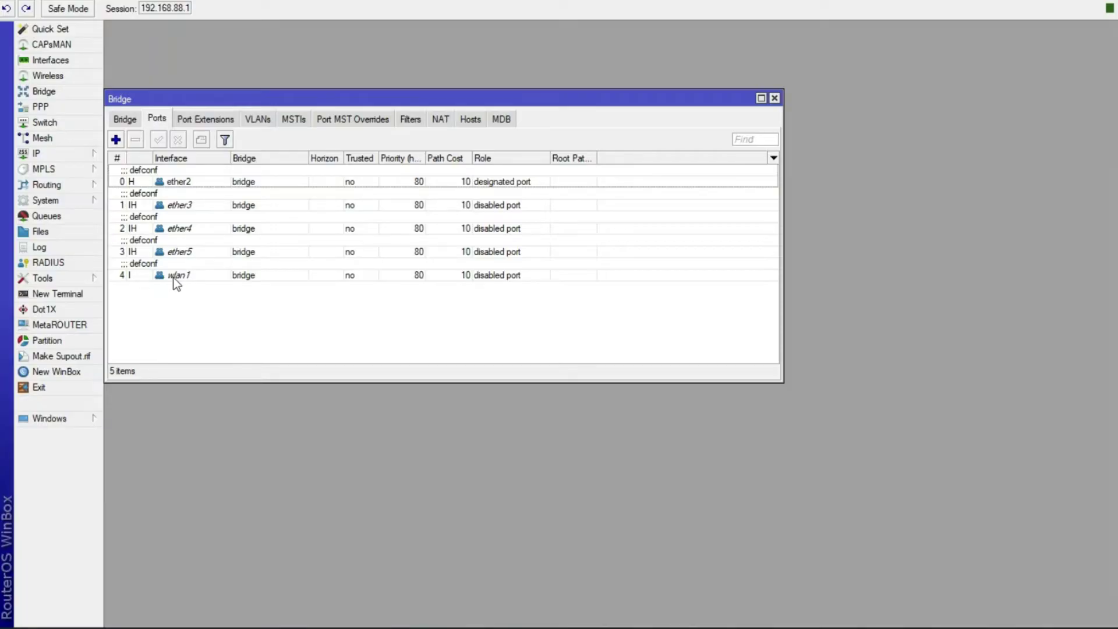
{"action": "double_click", "coordinate": [207, 277]}
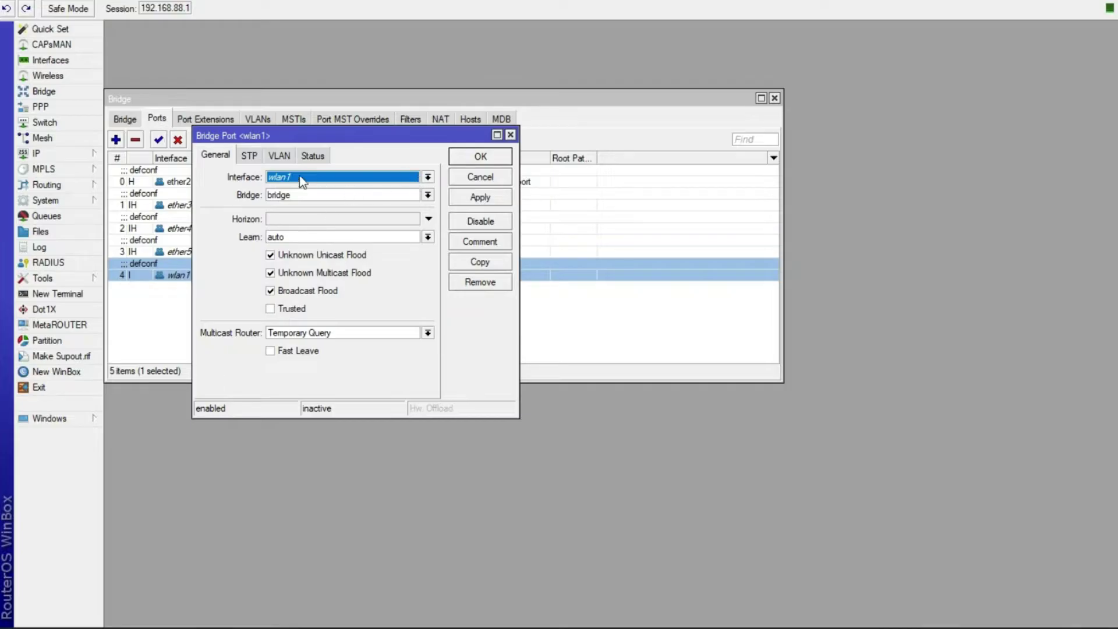
{"action": "left_click", "coordinate": [414, 197]}
{"action": "left_click", "coordinate": [366, 219]}
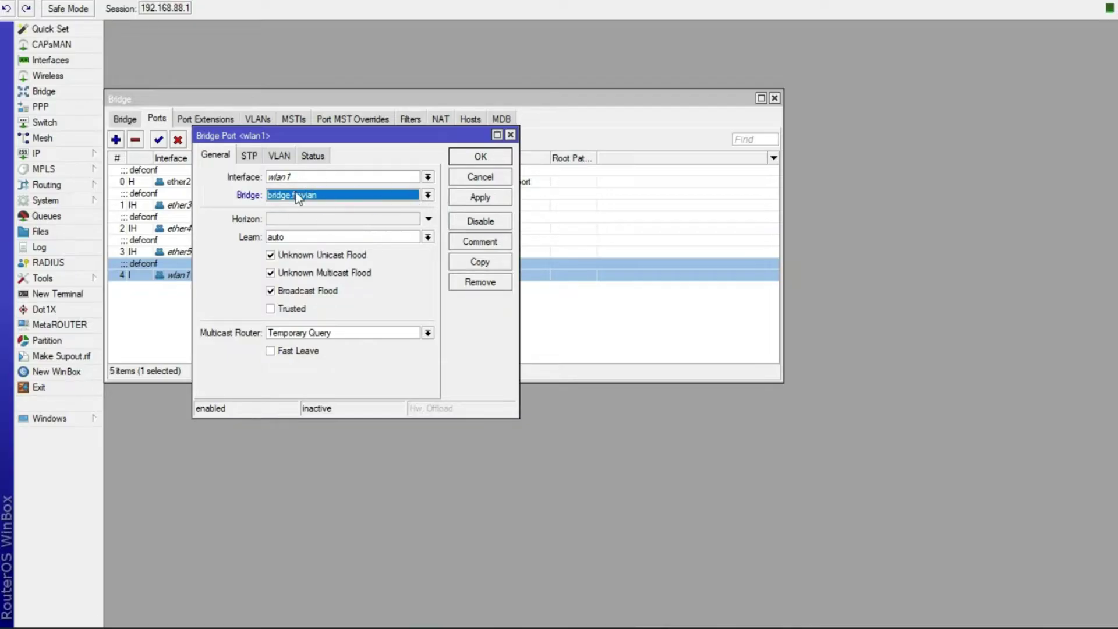
{"action": "left_click", "coordinate": [478, 199]}
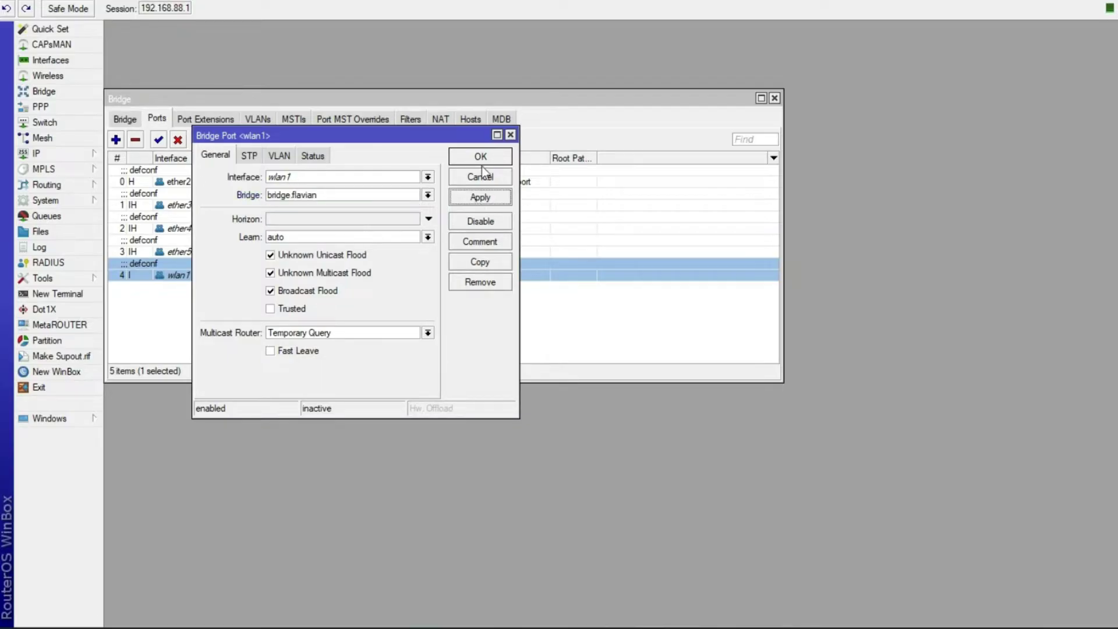
{"action": "left_click", "coordinate": [484, 156]}
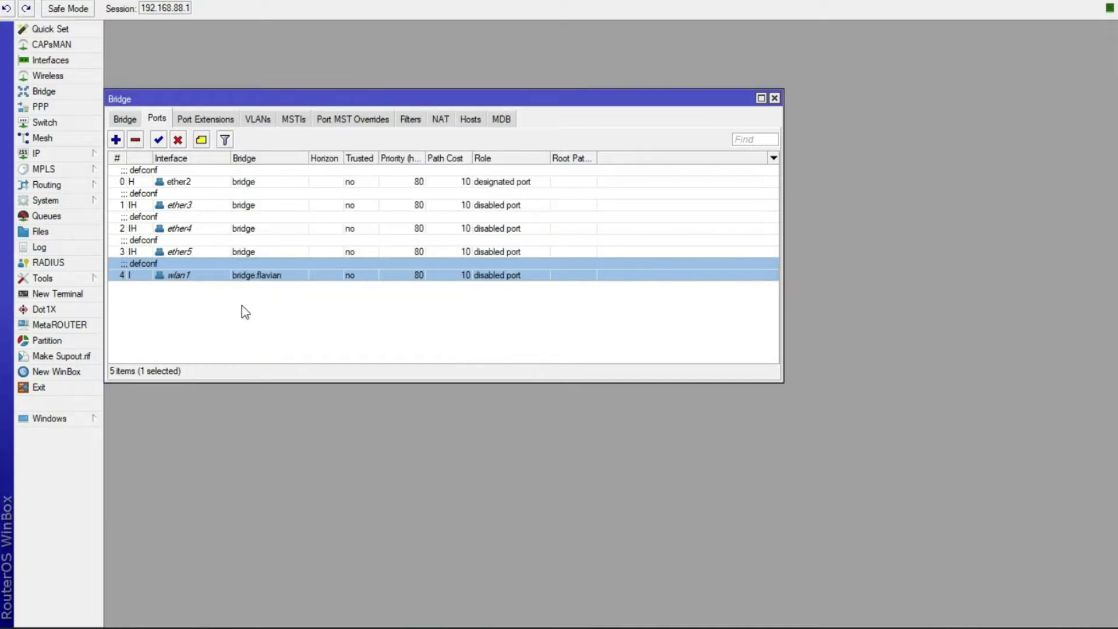
{"action": "left_click", "coordinate": [775, 99]}
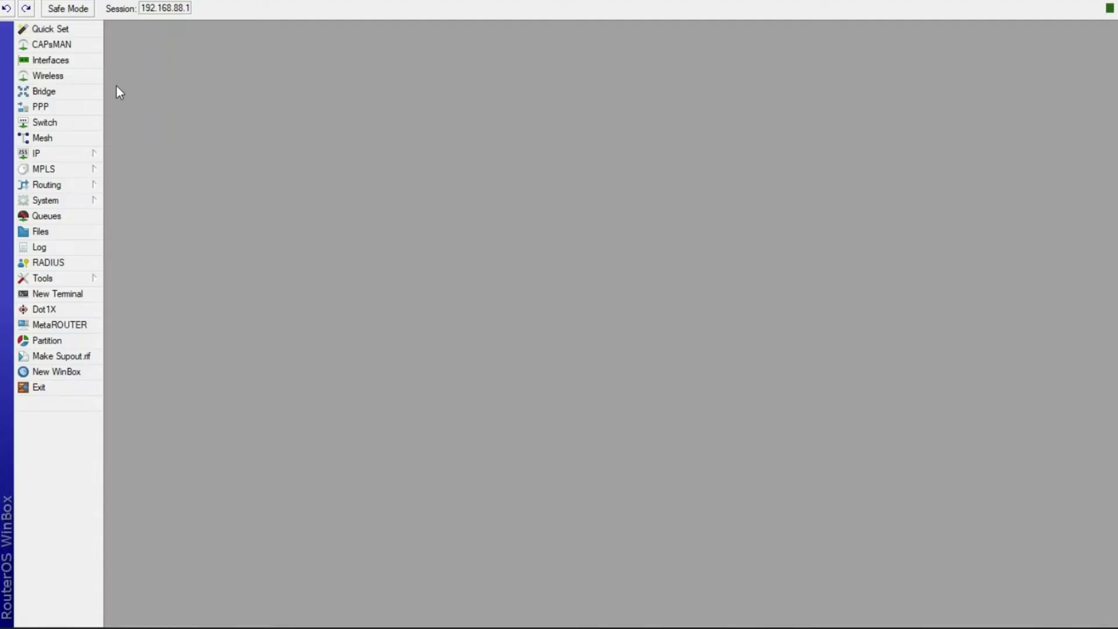
- Add IP address 192.168.6.1/24 on bridge.flavian and close the Address List
{"action": "left_click", "coordinate": [57, 155]}
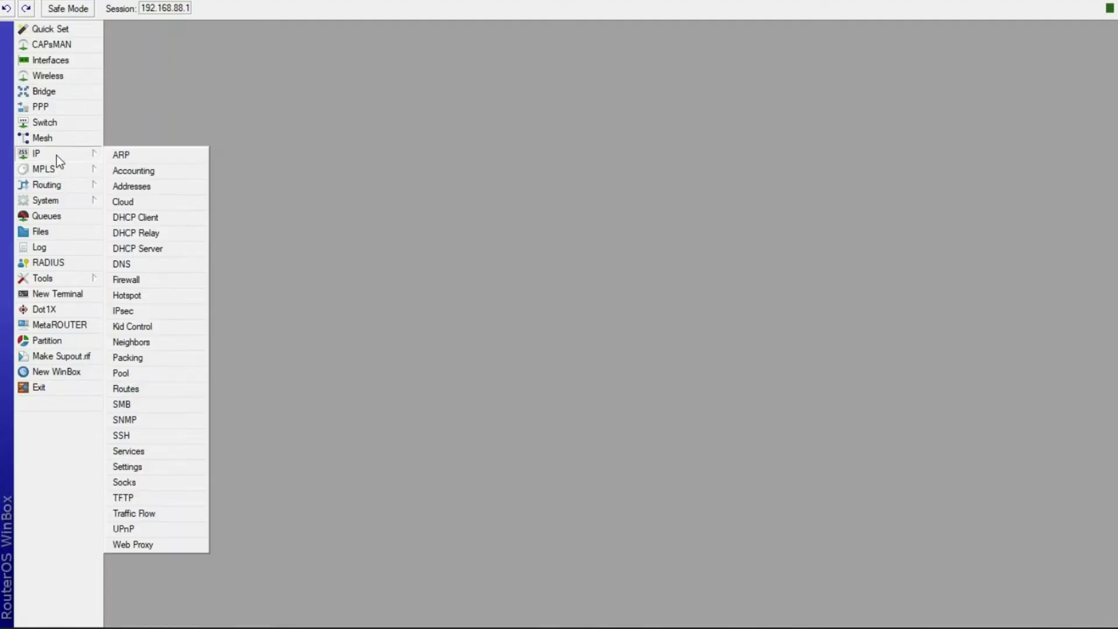
{"action": "left_click", "coordinate": [162, 187]}
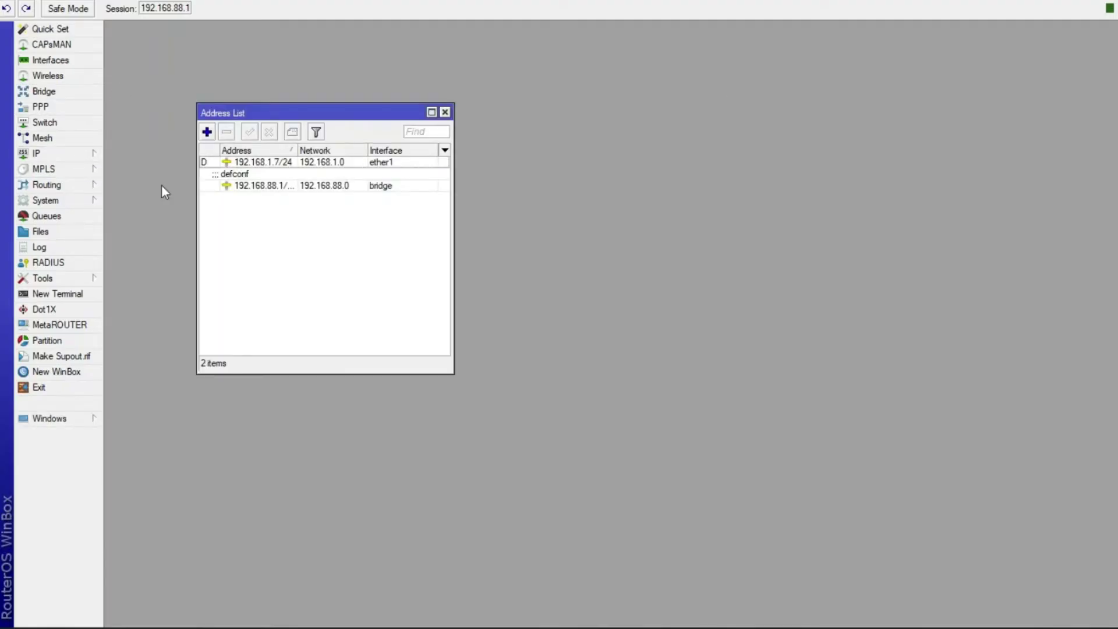
{"action": "left_click", "coordinate": [206, 133]}
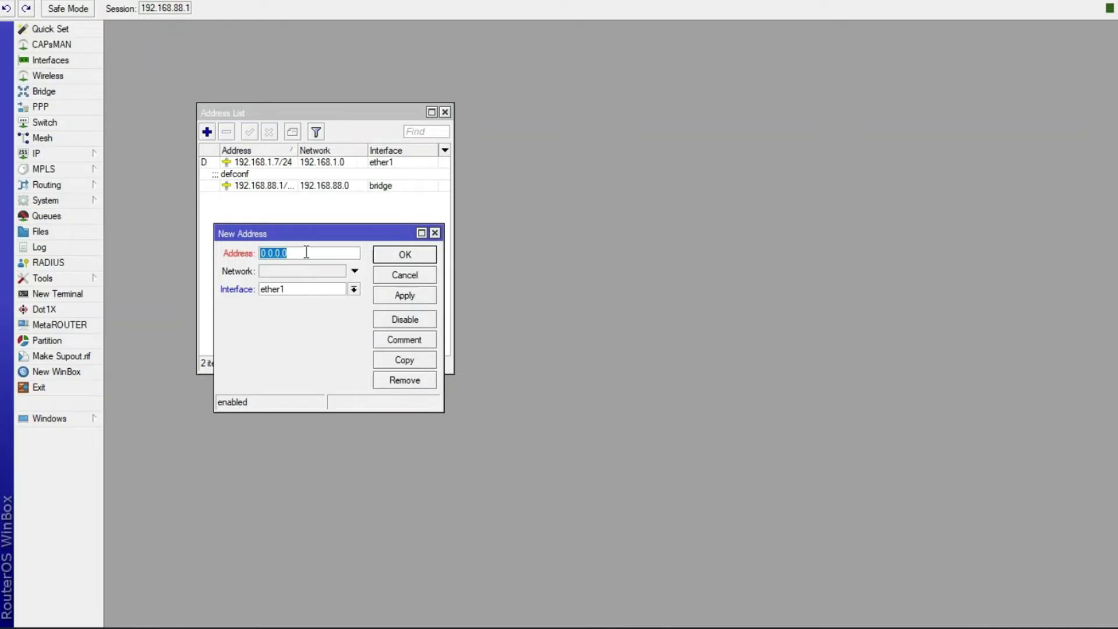
{"action": "left_click", "coordinate": [348, 290]}
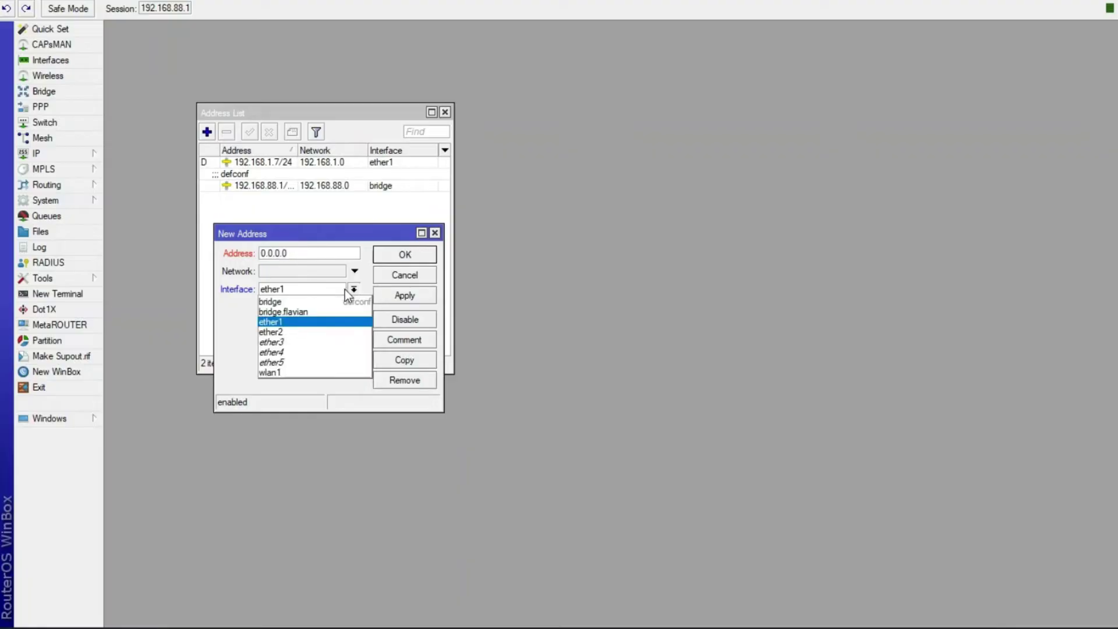
{"action": "left_click", "coordinate": [299, 312]}
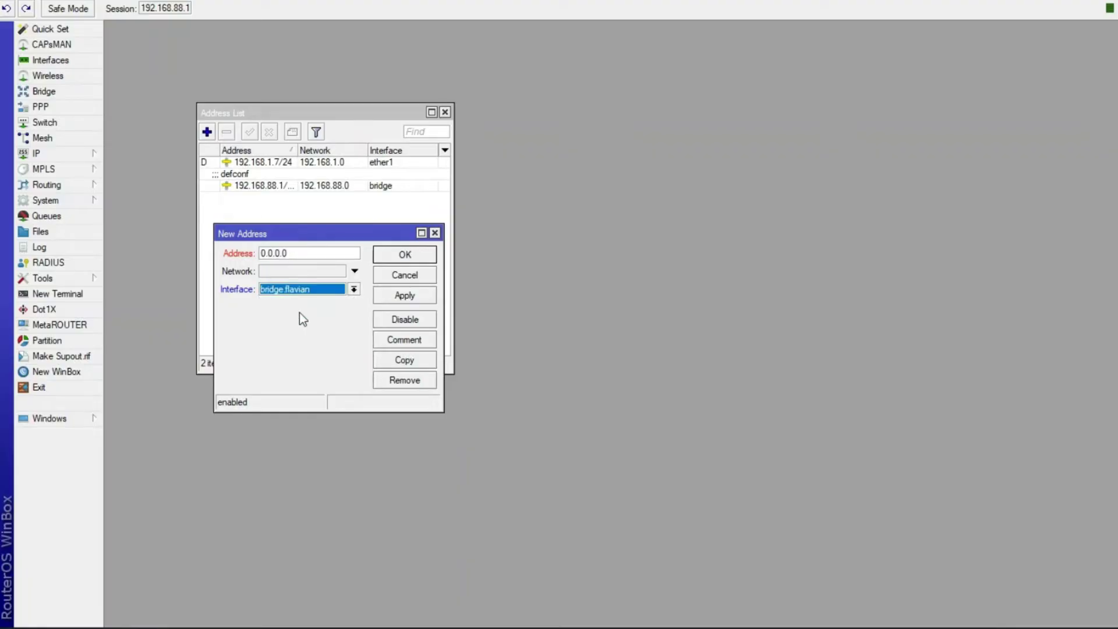
{"action": "left_click", "coordinate": [303, 254]}
{"action": "left_click_drag", "start_coordinate": [304, 254], "coordinate": [253, 255]}
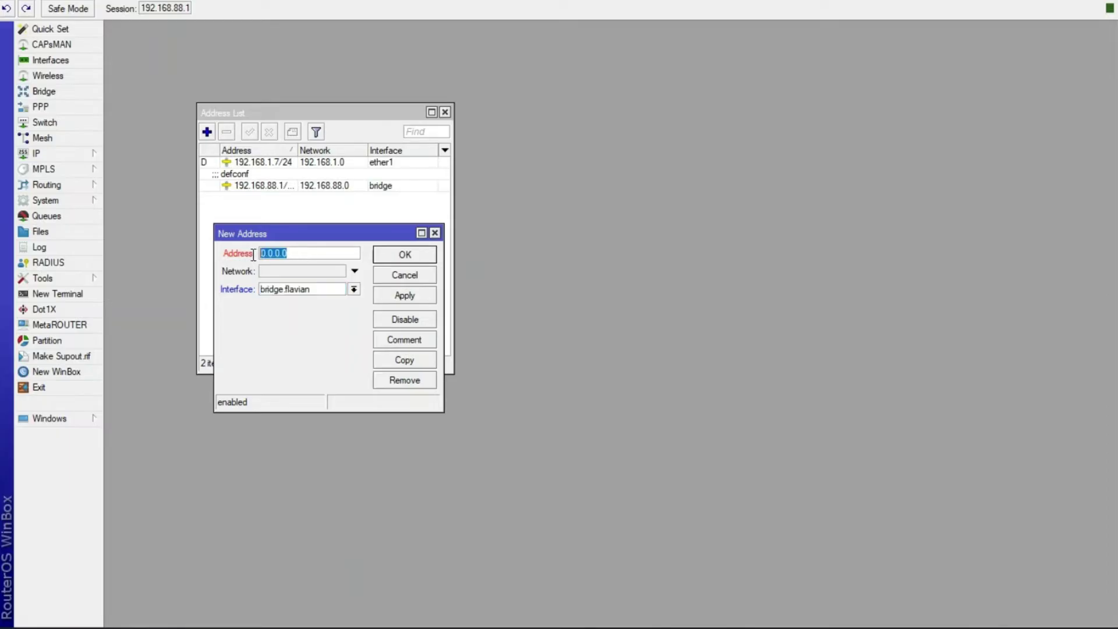
{"action": "type", "text": "1"}
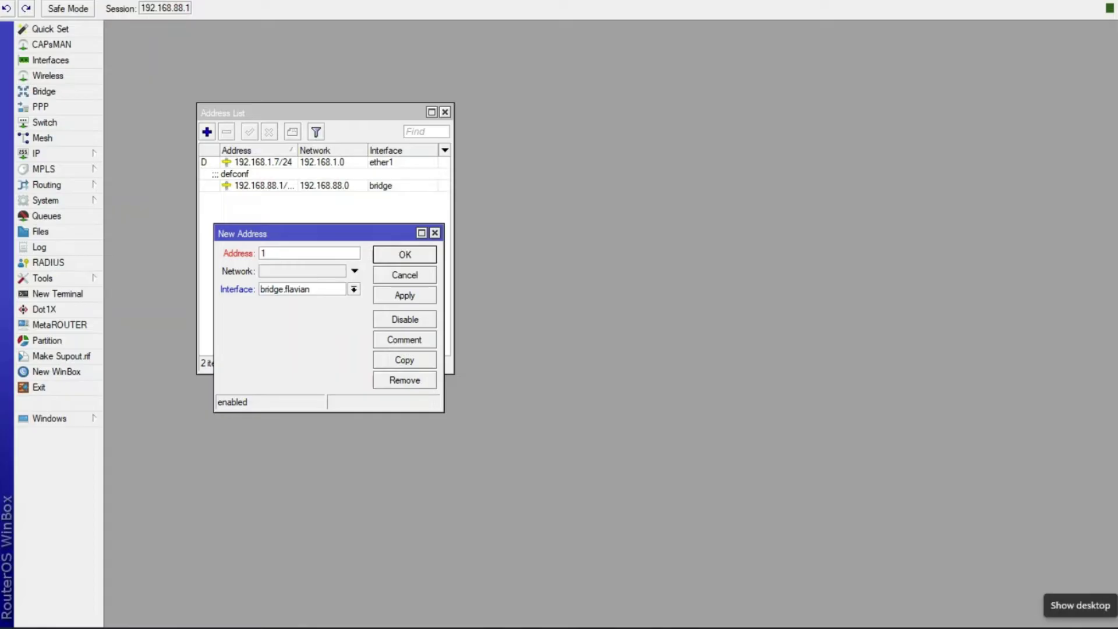
{"action": "type", "text": "92.168.6.1/24"}
{"action": "left_click", "coordinate": [397, 294]}
{"action": "left_click", "coordinate": [406, 254]}
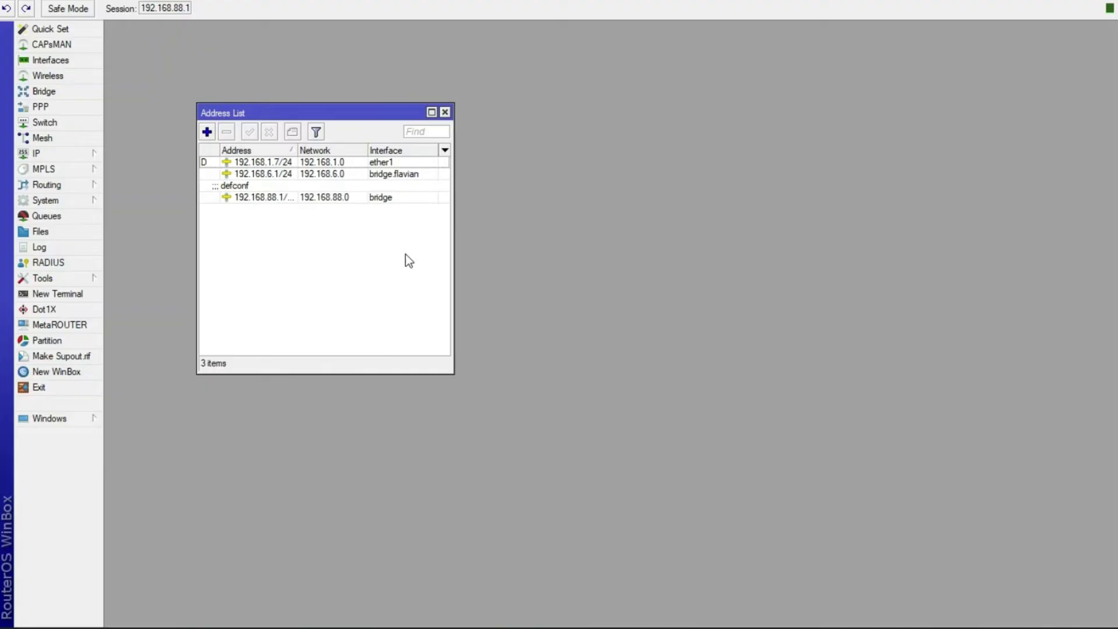
{"action": "left_click", "coordinate": [445, 112]}
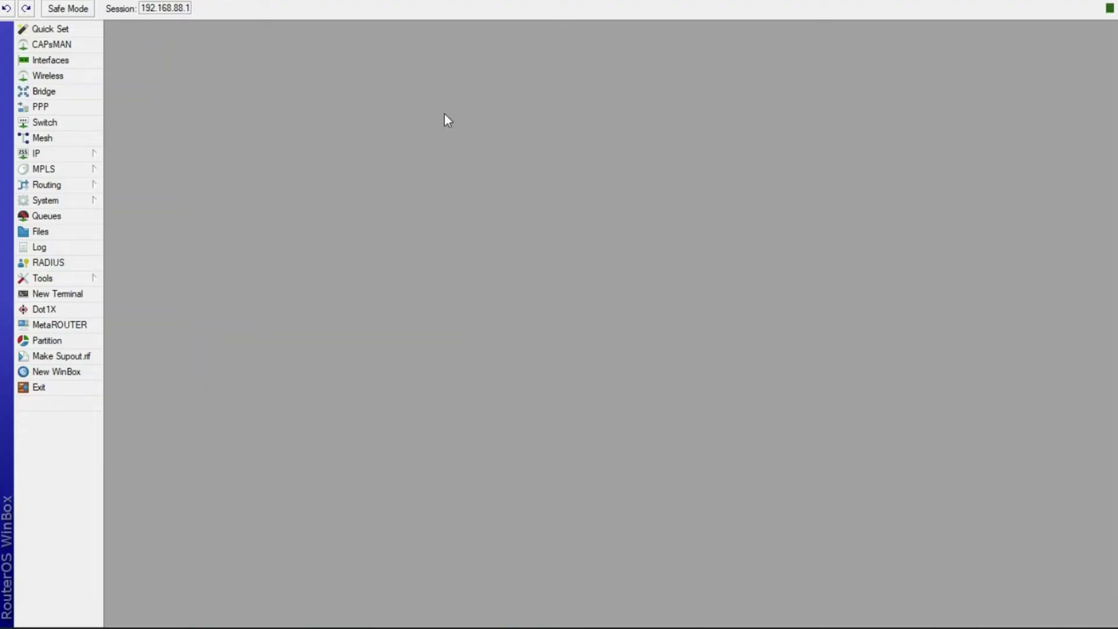
- Open IP > Hotspot at its Servers tab, which lists no servers yet
{"action": "left_click", "coordinate": [58, 154]}
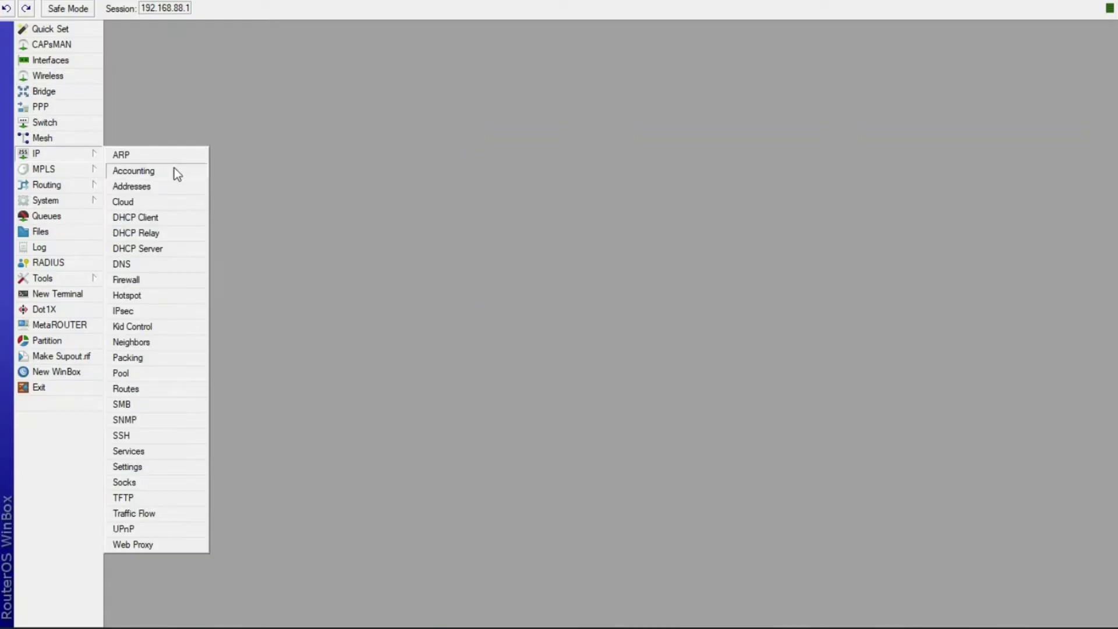
{"action": "left_click", "coordinate": [141, 297]}
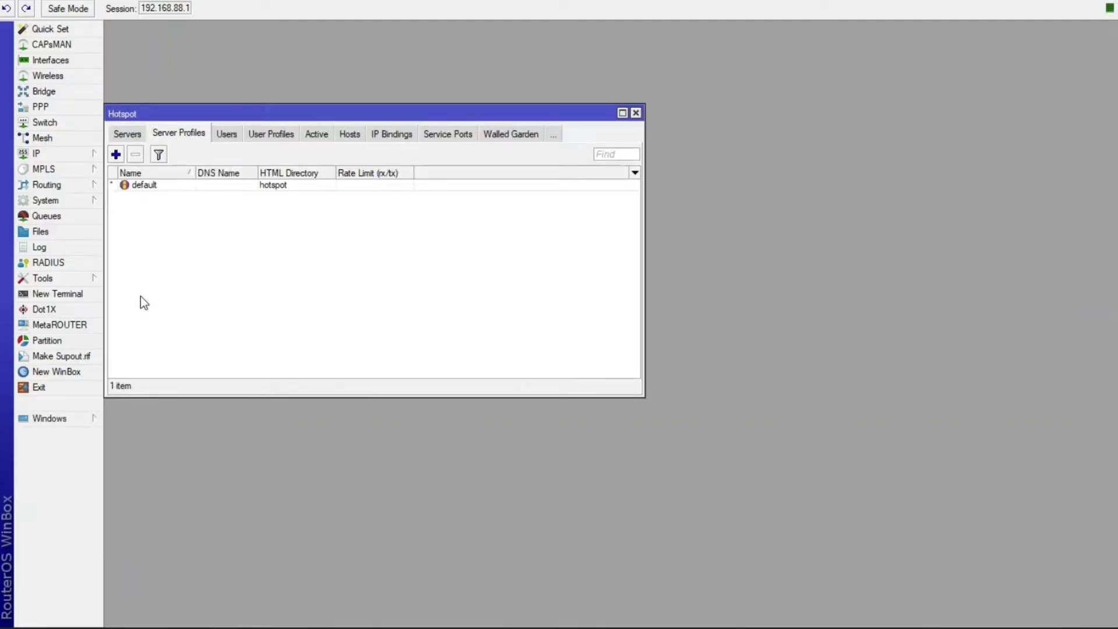
{"action": "left_click", "coordinate": [127, 131]}
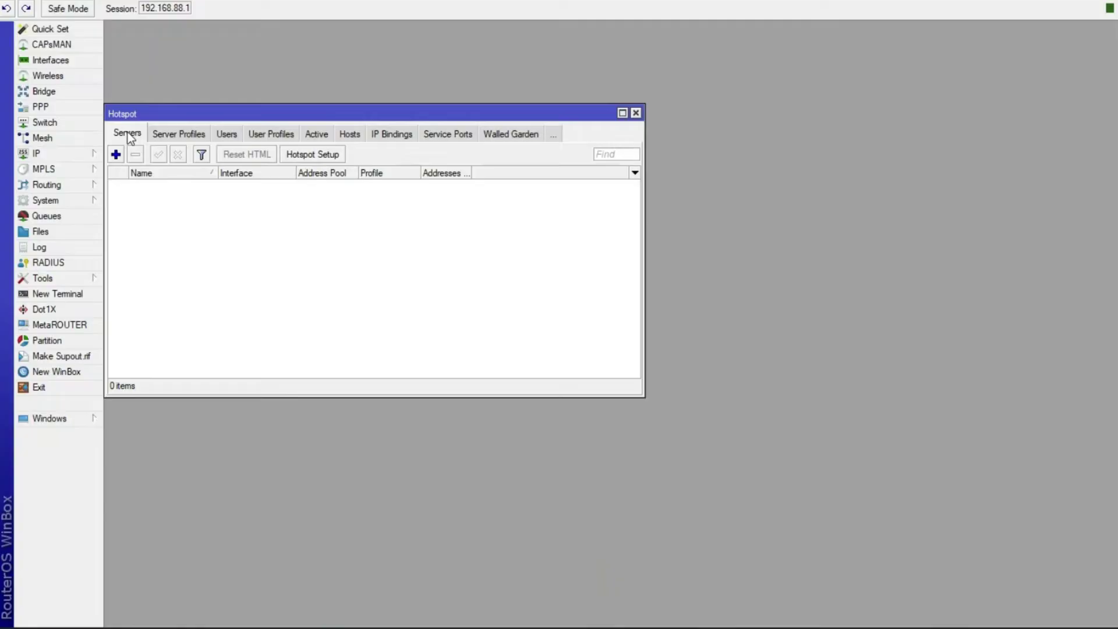
- Start Hotspot Setup with bridge.flavian as the hotspot interface
{"action": "left_click", "coordinate": [315, 155]}
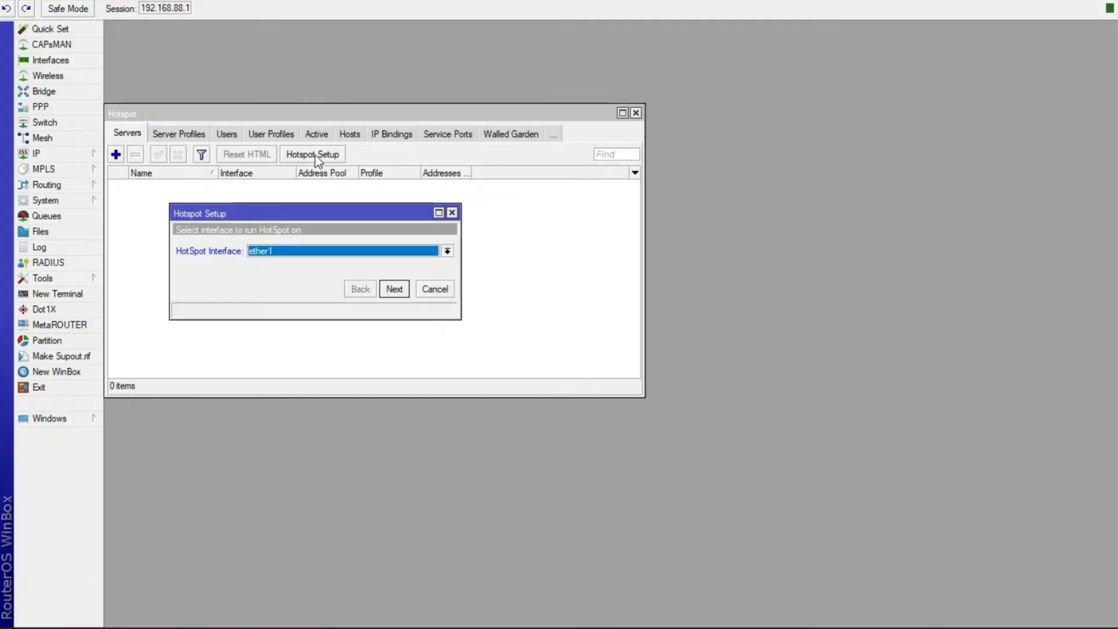
{"action": "left_click", "coordinate": [370, 250]}
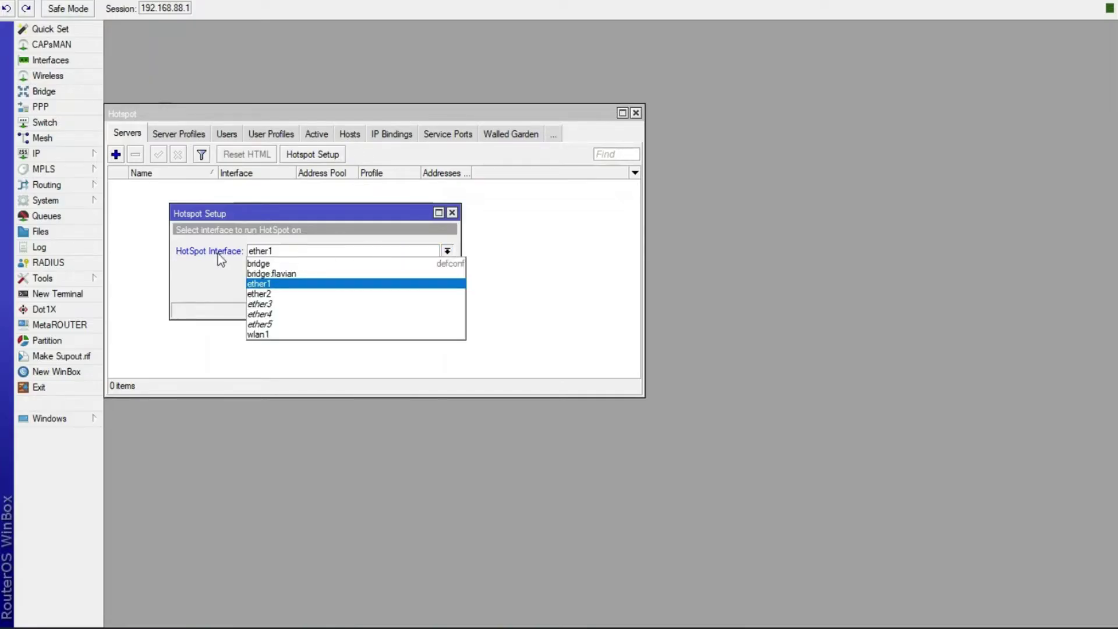
{"action": "left_click", "coordinate": [292, 273]}
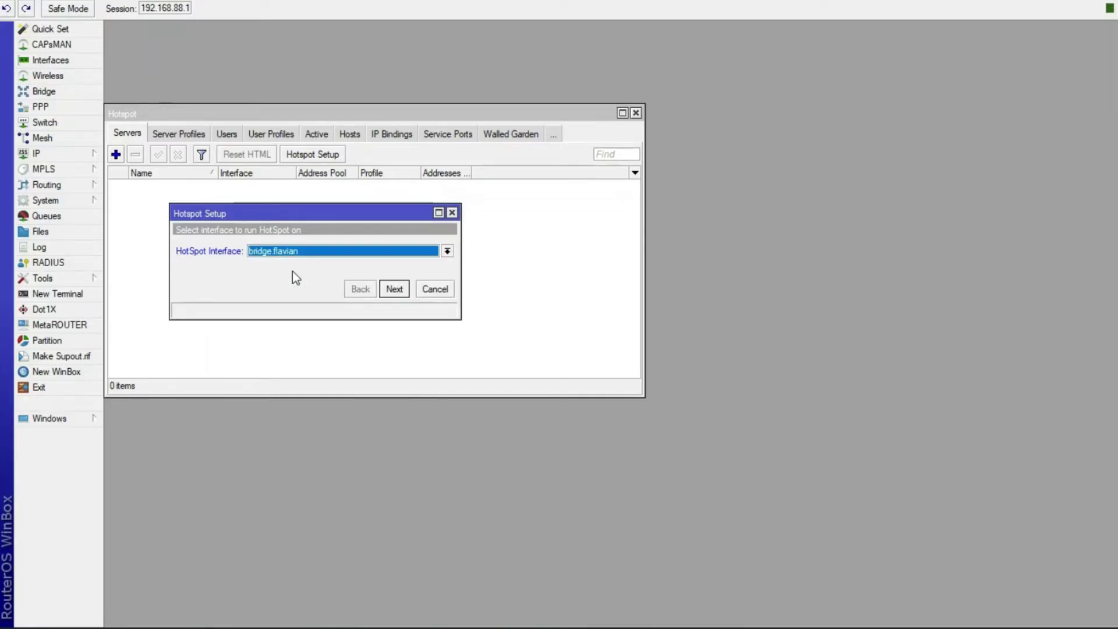
{"action": "left_click", "coordinate": [394, 288]}
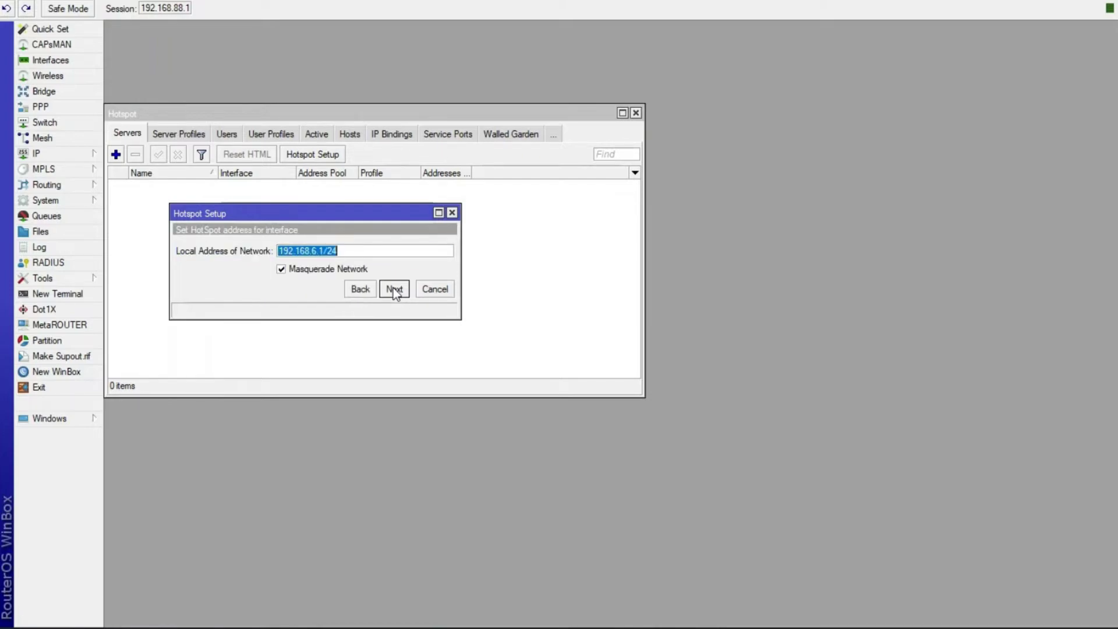
- Accept 192.168.6.1/24 with masquerading and pool 192.168.6.2-192.168.6.254, with no certificate, SMTP, or DNS servers
{"action": "left_click", "coordinate": [393, 288]}
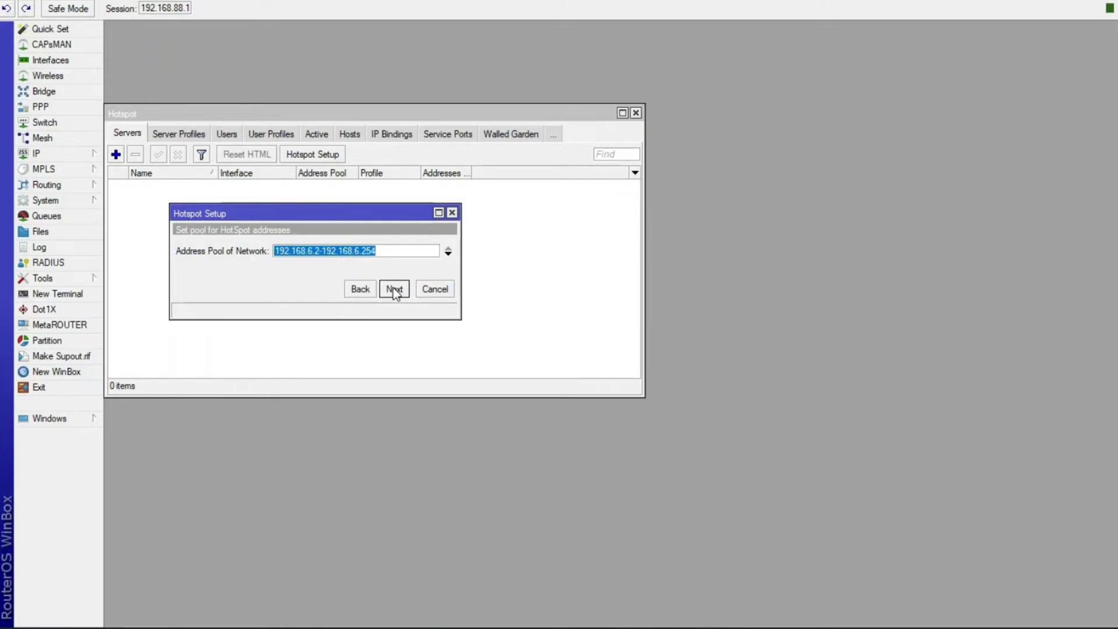
{"action": "left_click", "coordinate": [394, 288]}
{"action": "left_click", "coordinate": [394, 290]}
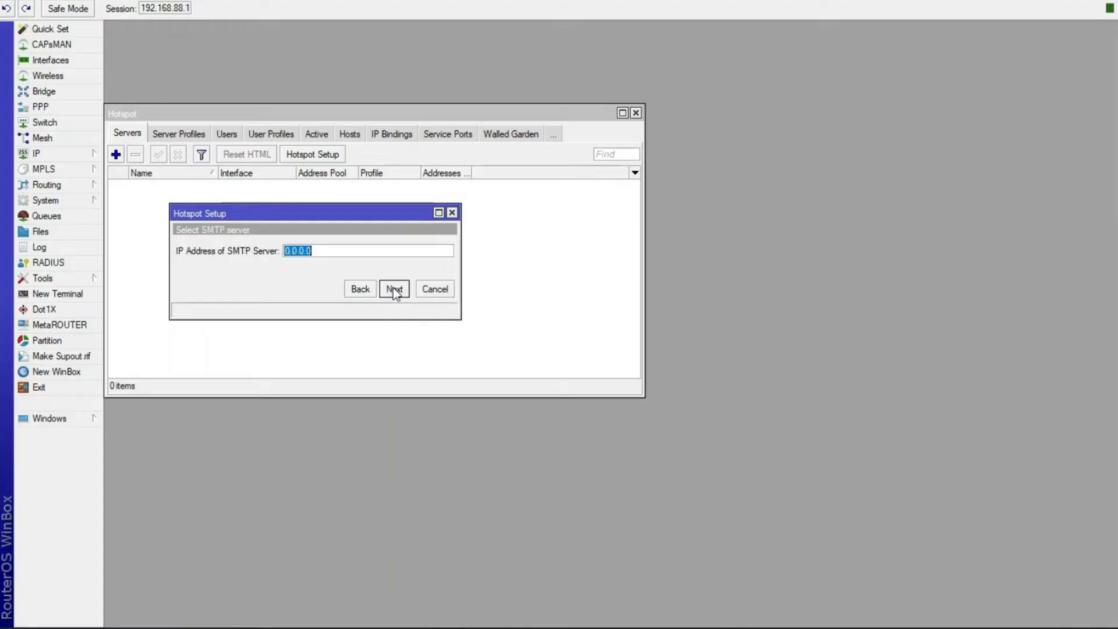
{"action": "left_click", "coordinate": [393, 289]}
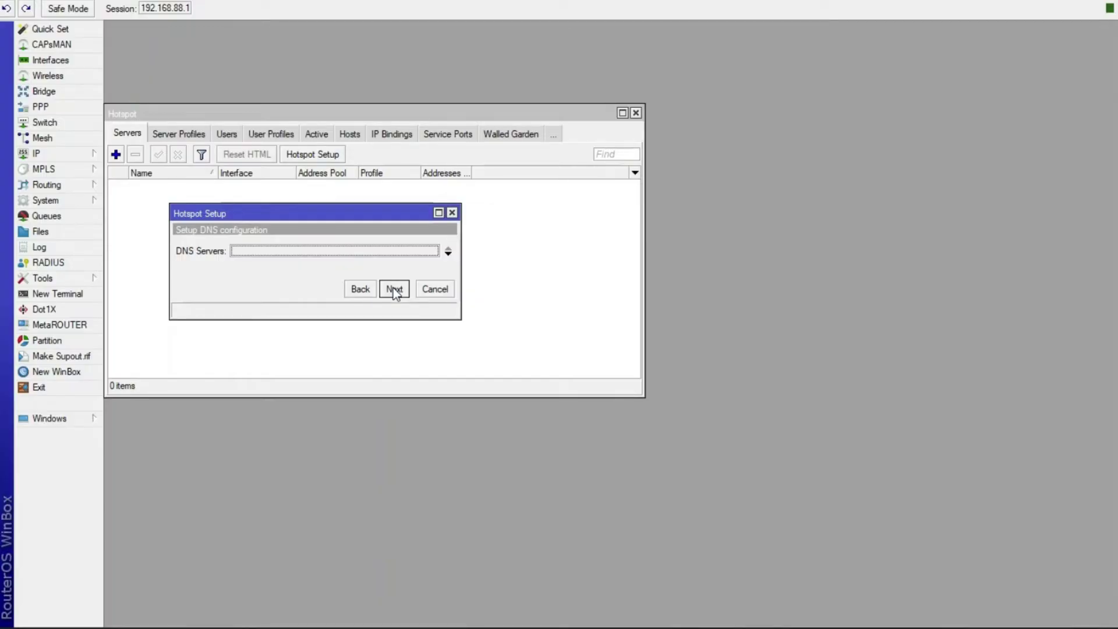
{"action": "left_click", "coordinate": [393, 289]}
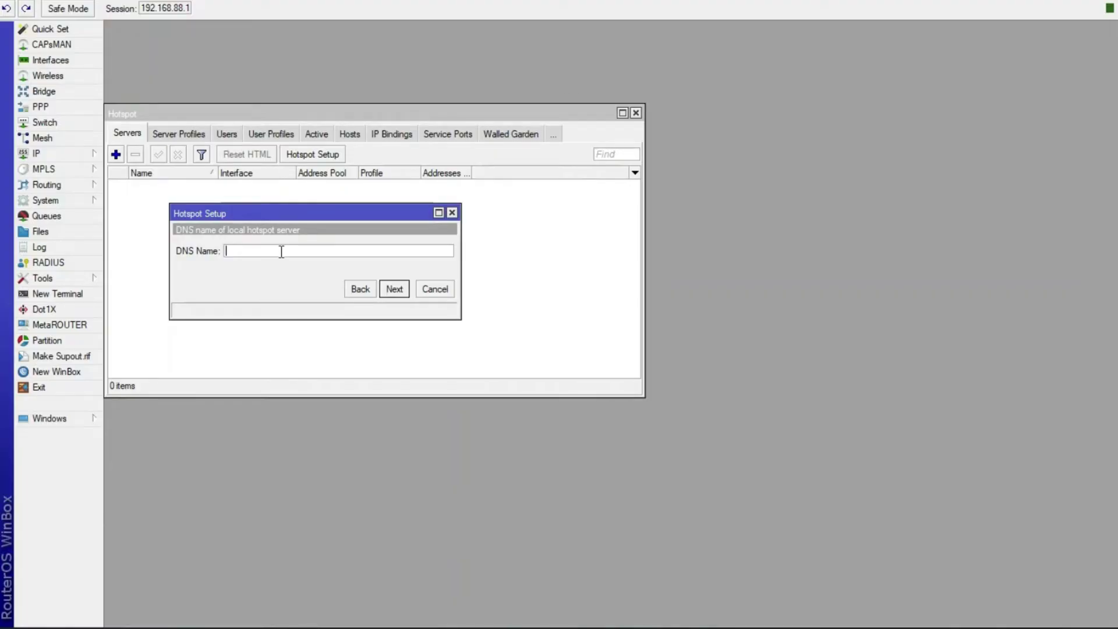
- Enter f.hub as the hotspot DNS name
{"action": "type", "text": "f.hu"}
{"action": "key", "text": "BackSpace"}
{"action": "key", "text": "BackSpace"}
{"action": "type", "text": "hu"}
{"action": "type", "text": "b"}
{"action": "left_click", "coordinate": [393, 292]}
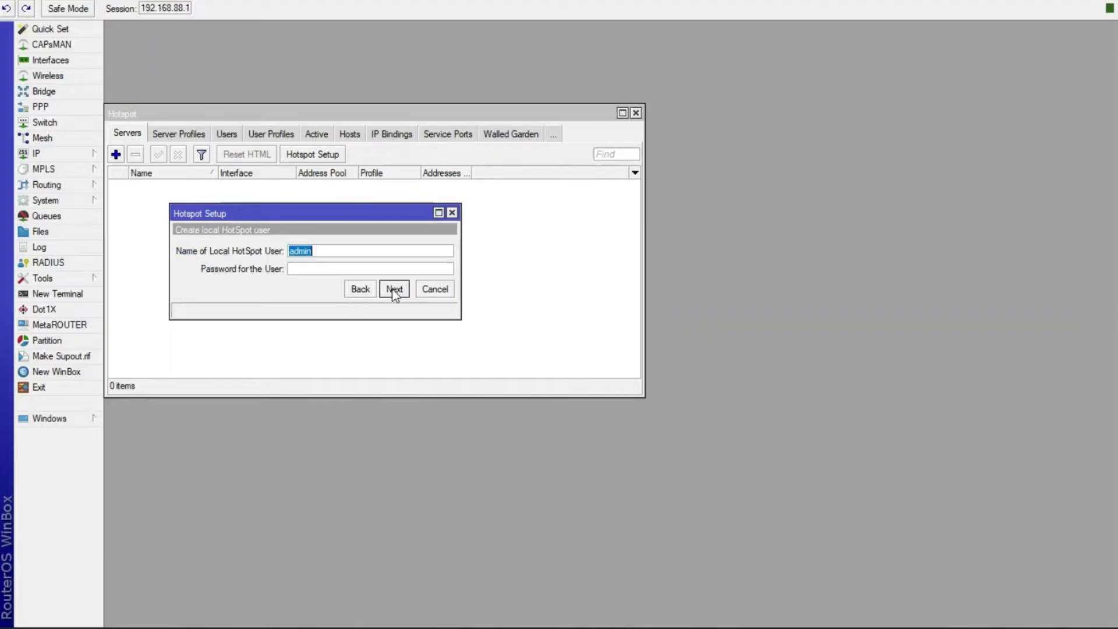
- Give the local hotspot user a password and finish the wizard
{"action": "left_click", "coordinate": [320, 268]}
{"action": "left_click", "coordinate": [394, 290]}
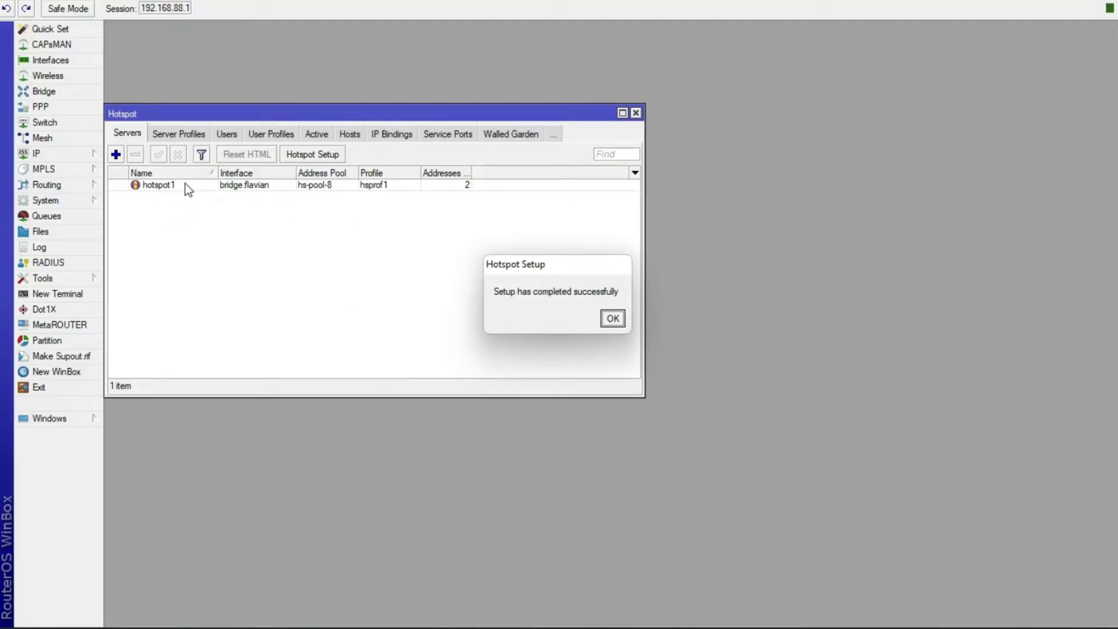
{"action": "left_click", "coordinate": [611, 319]}
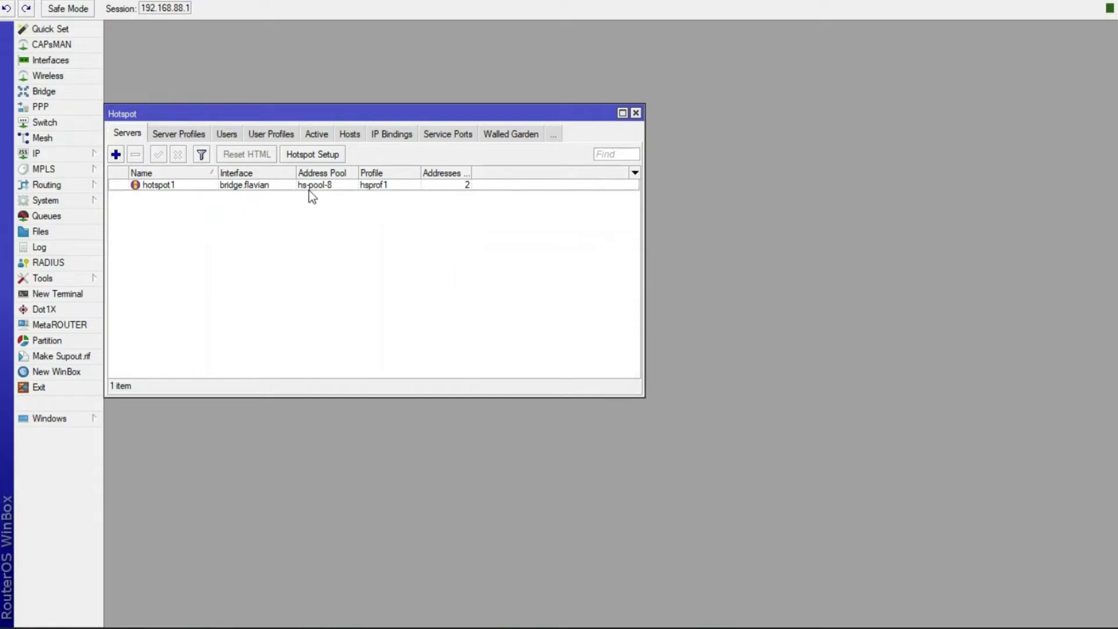
- Open server profile hsprof1 from Server Profiles and view its RADIUS settings
{"action": "left_click", "coordinate": [185, 136]}
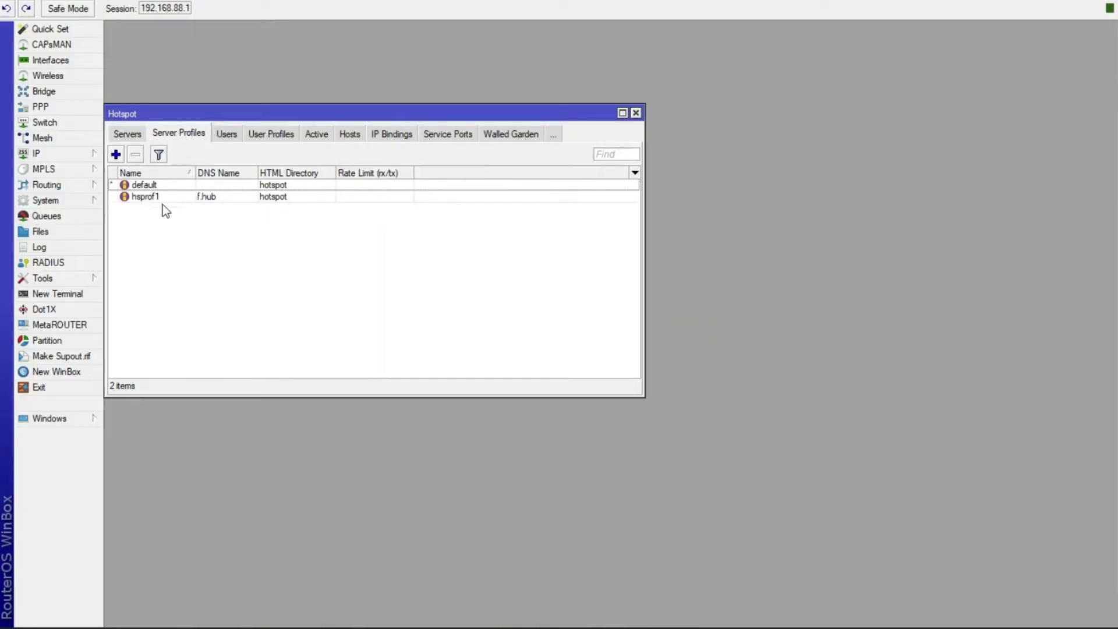
{"action": "double_click", "coordinate": [178, 197]}
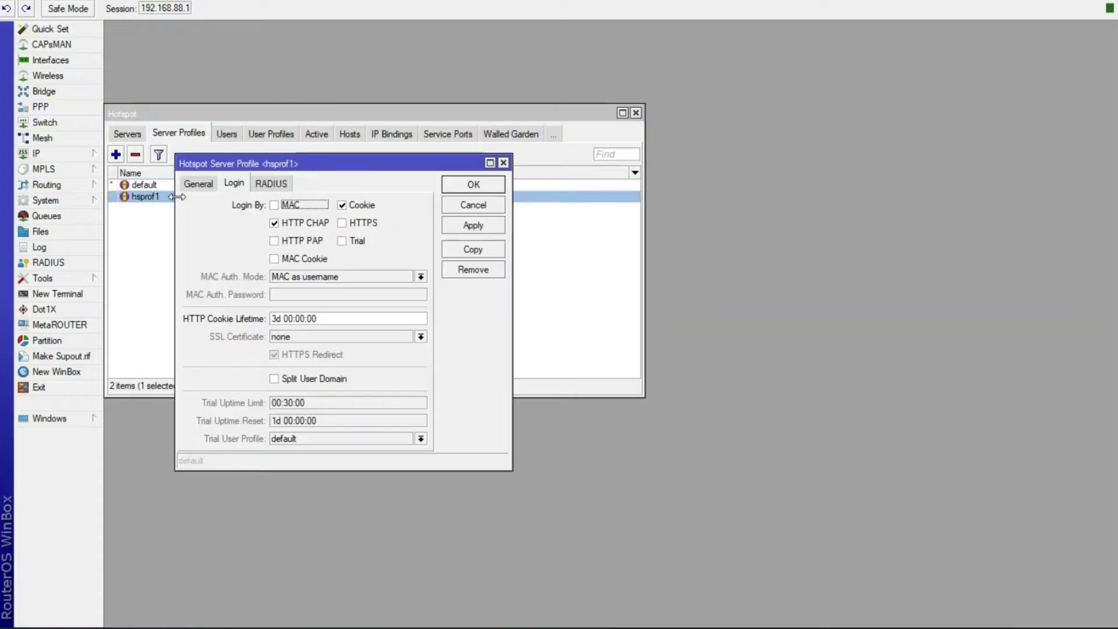
{"action": "left_click", "coordinate": [272, 184]}
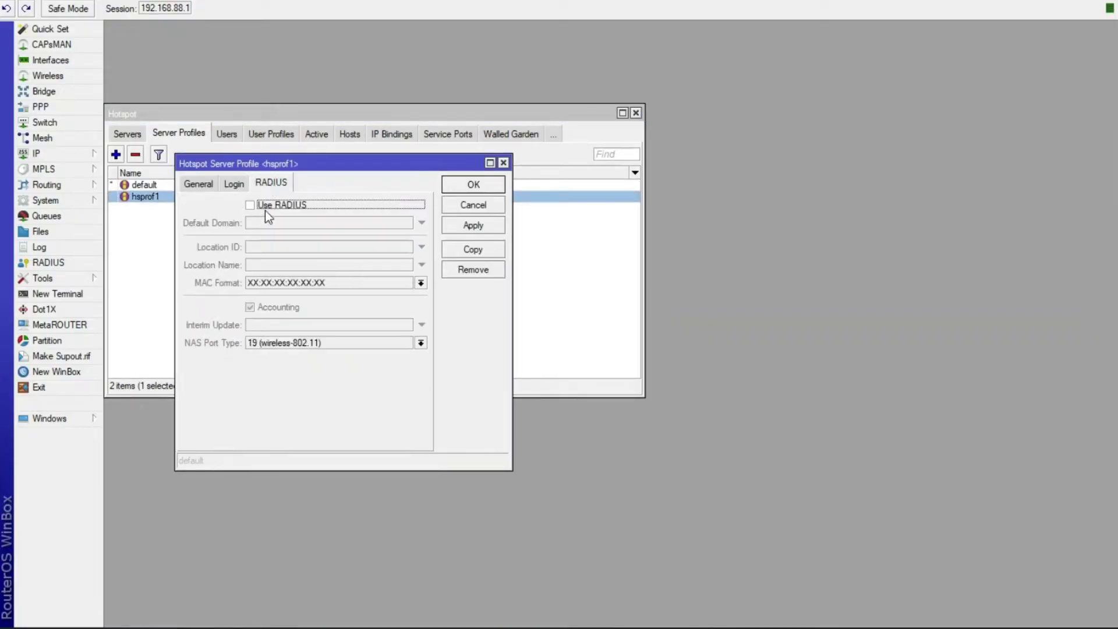
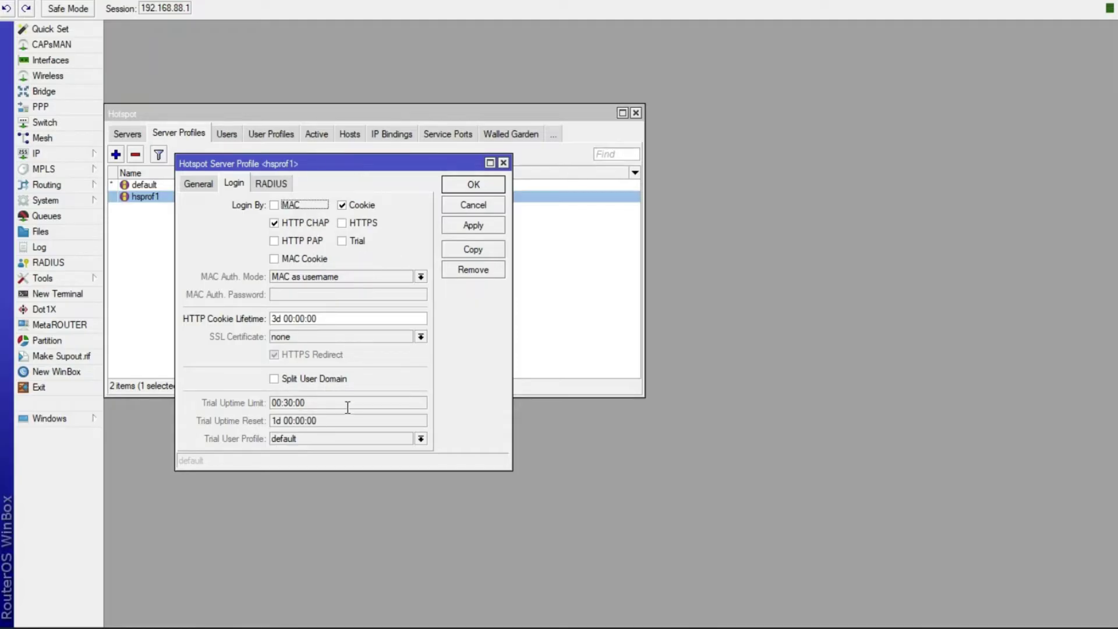
- Leave Trial login unticked for hsprof1, then apply and save the server profile
{"action": "left_click", "coordinate": [344, 241]}
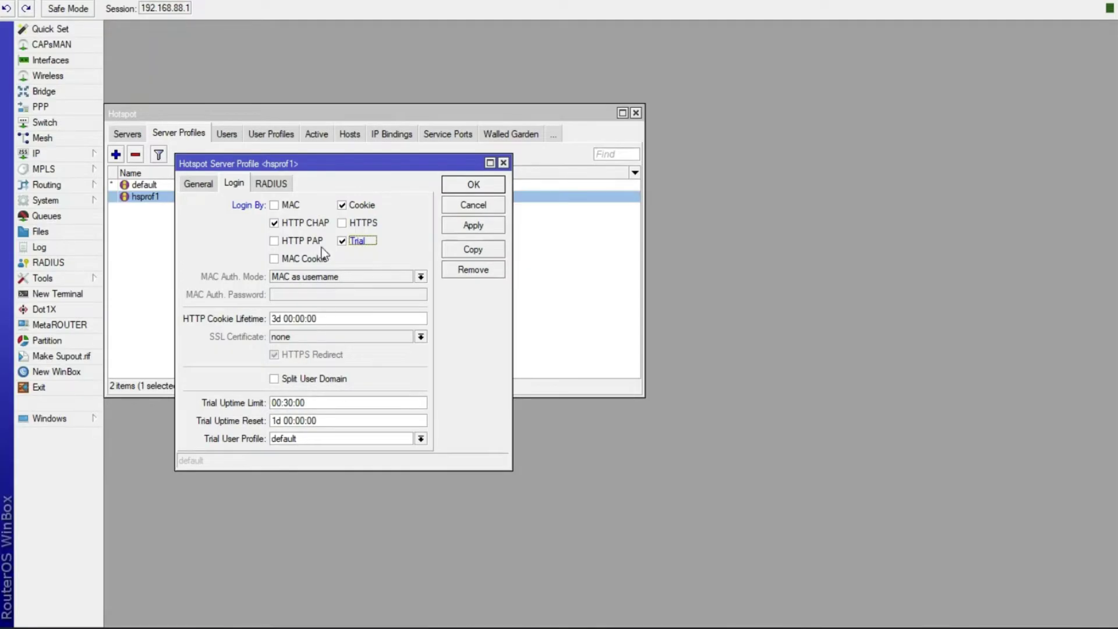
{"action": "left_click", "coordinate": [343, 241]}
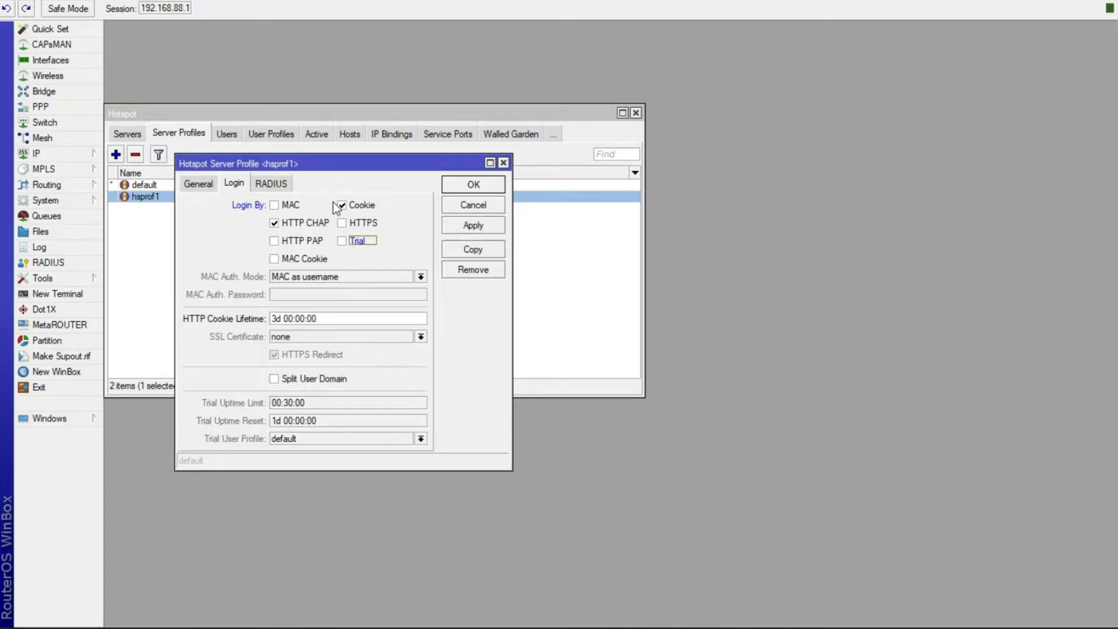
{"action": "left_click", "coordinate": [477, 229]}
{"action": "left_click", "coordinate": [476, 184]}
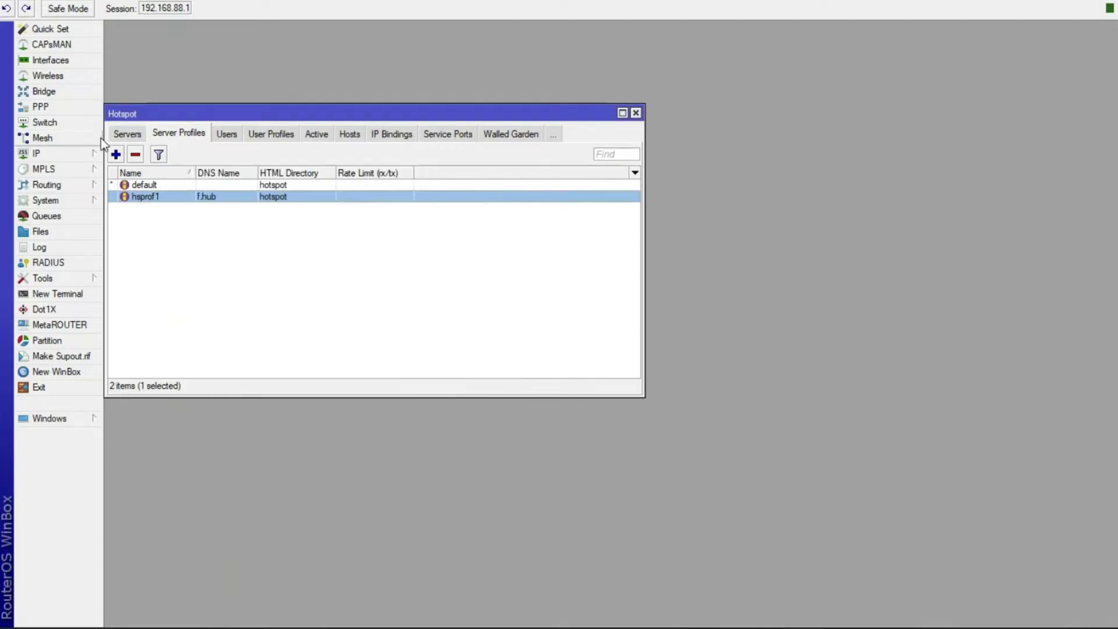
- Change hotspot1's Addresses Per MAC from 2 to 1, save it, and close the Hotspot window
{"action": "left_click", "coordinate": [126, 136]}
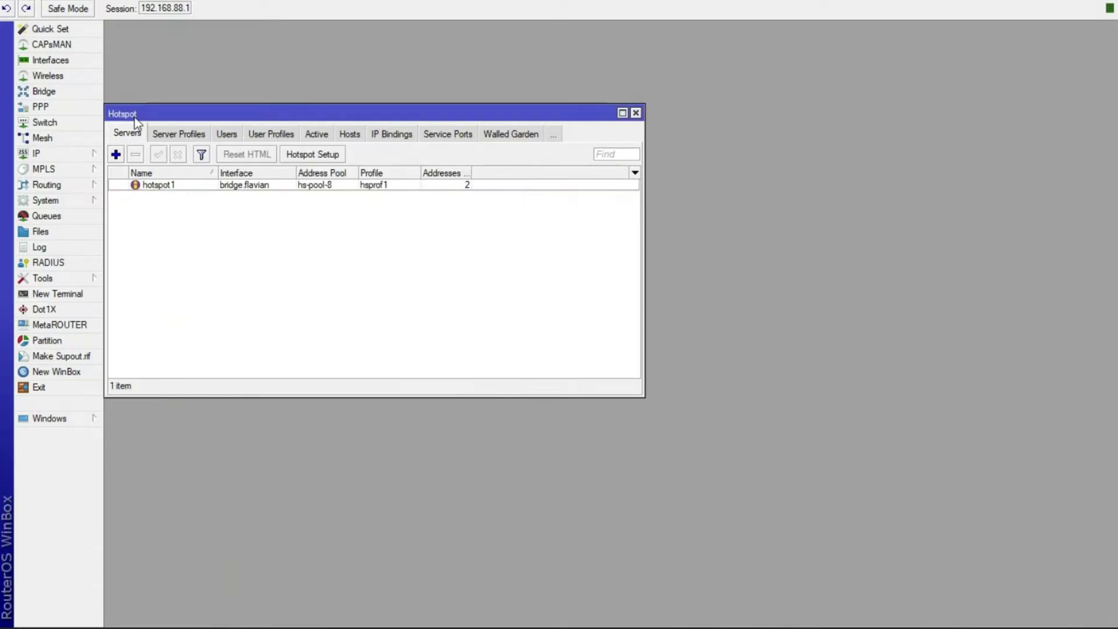
{"action": "double_click", "coordinate": [197, 187]}
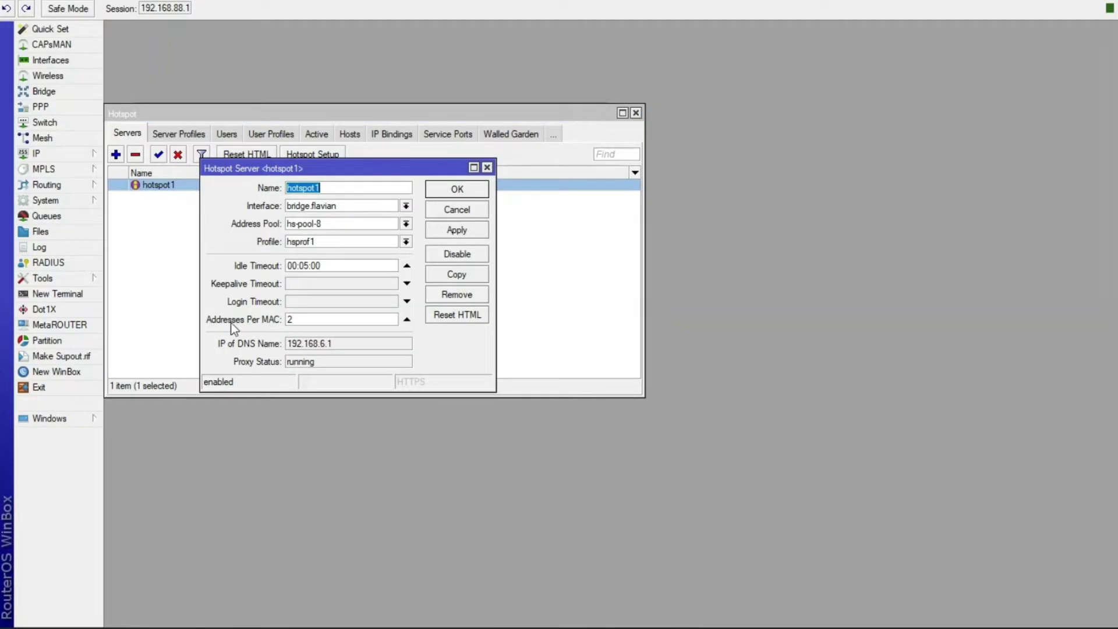
{"action": "left_click", "coordinate": [301, 321]}
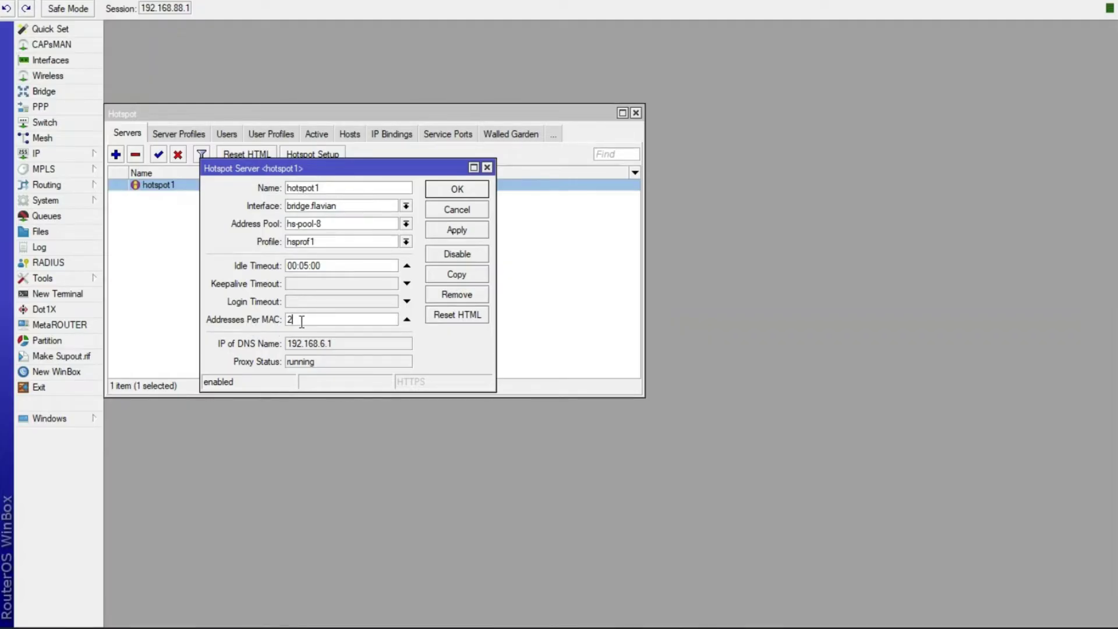
{"action": "key", "text": "BackSpace"}
{"action": "type", "text": "1"}
{"action": "left_click", "coordinate": [456, 190]}
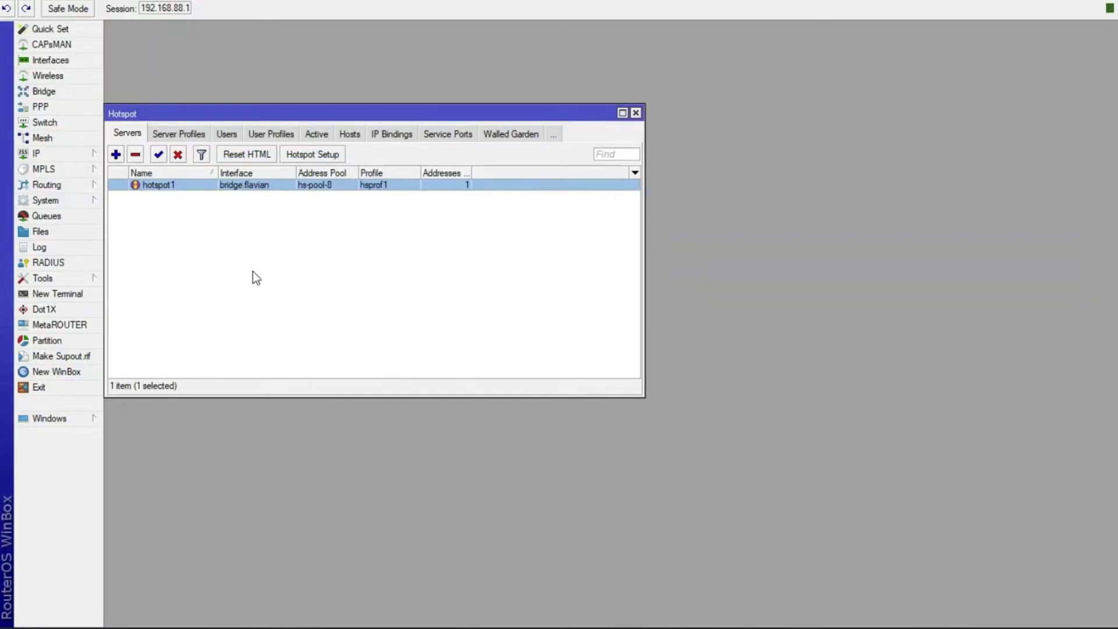
{"action": "left_click", "coordinate": [636, 114]}
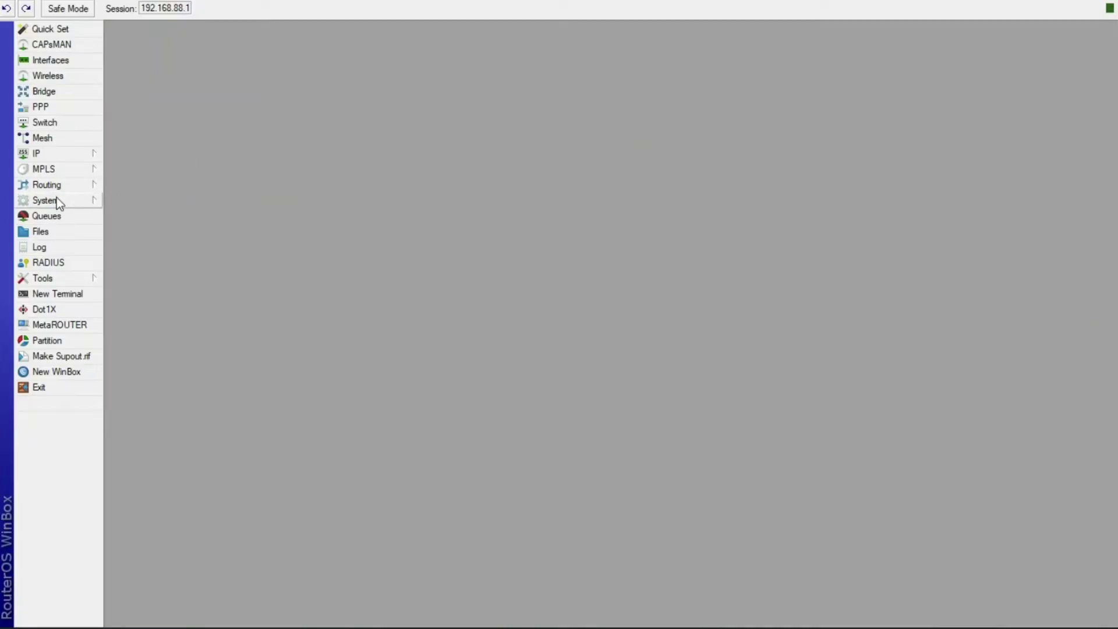
- Add a RADIUS server at 127.0.0.1 with a shared secret, used for the hotspot service
{"action": "left_click", "coordinate": [64, 263]}
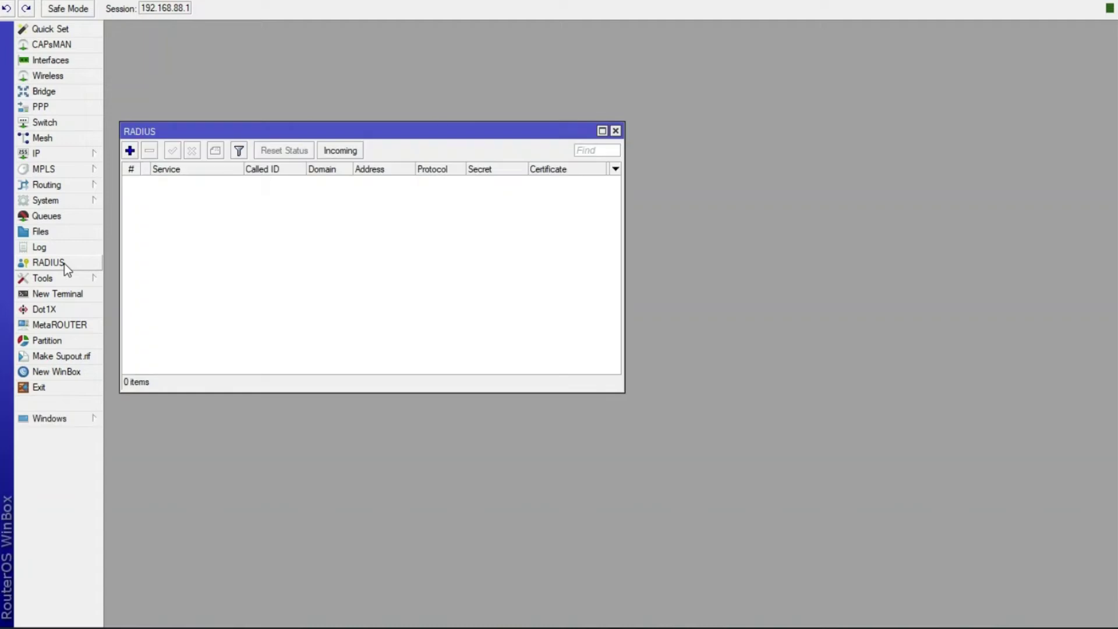
{"action": "left_click", "coordinate": [130, 151]}
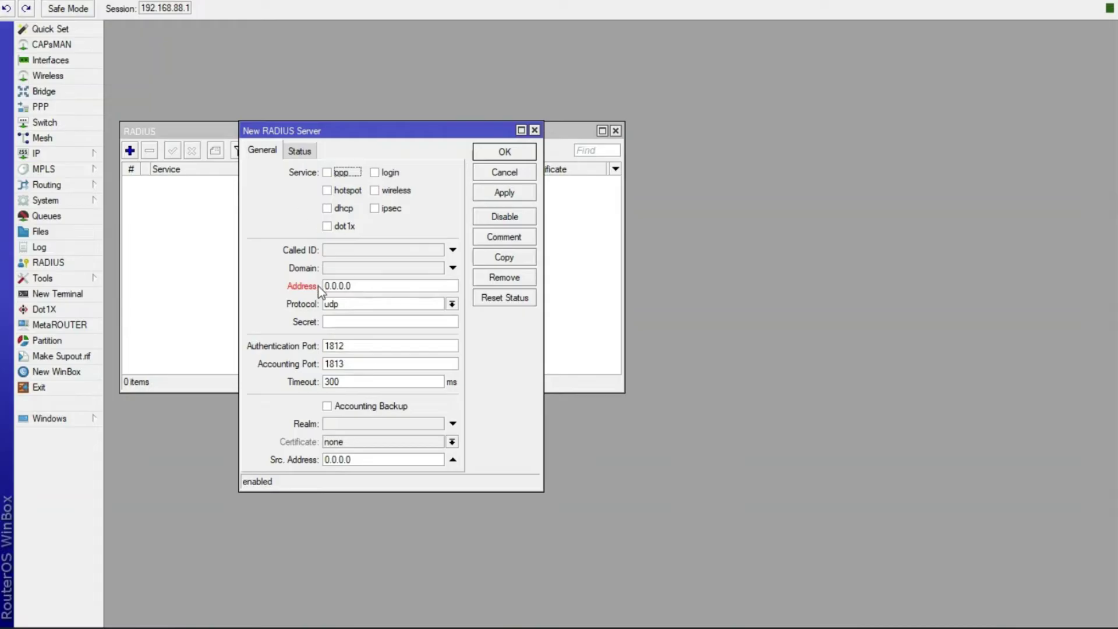
{"action": "left_click", "coordinate": [376, 286]}
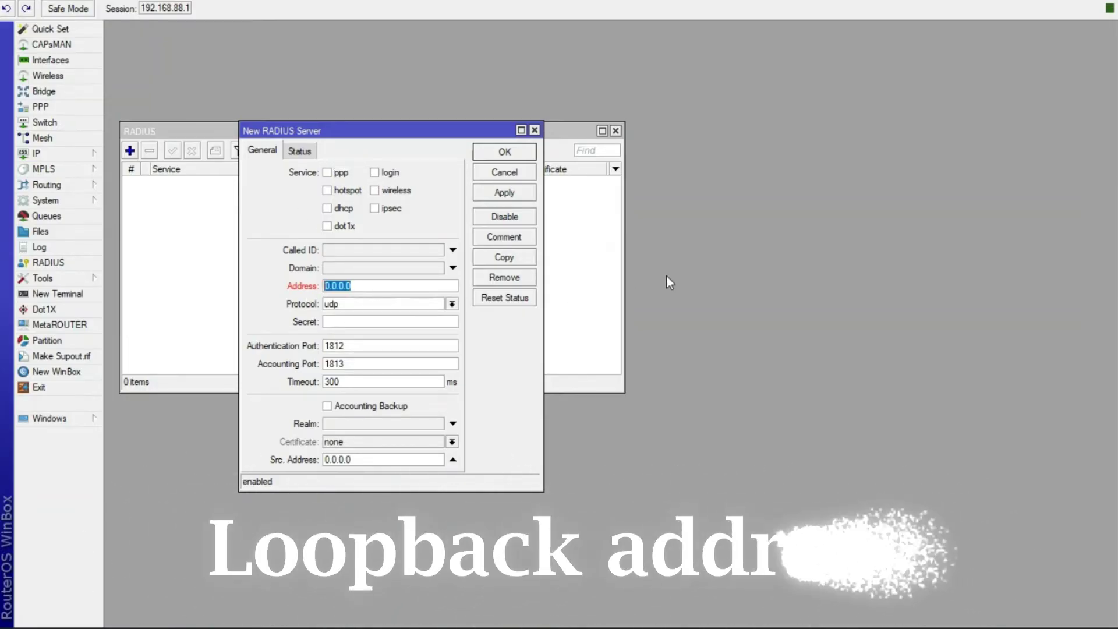
{"action": "type", "text": "127"}
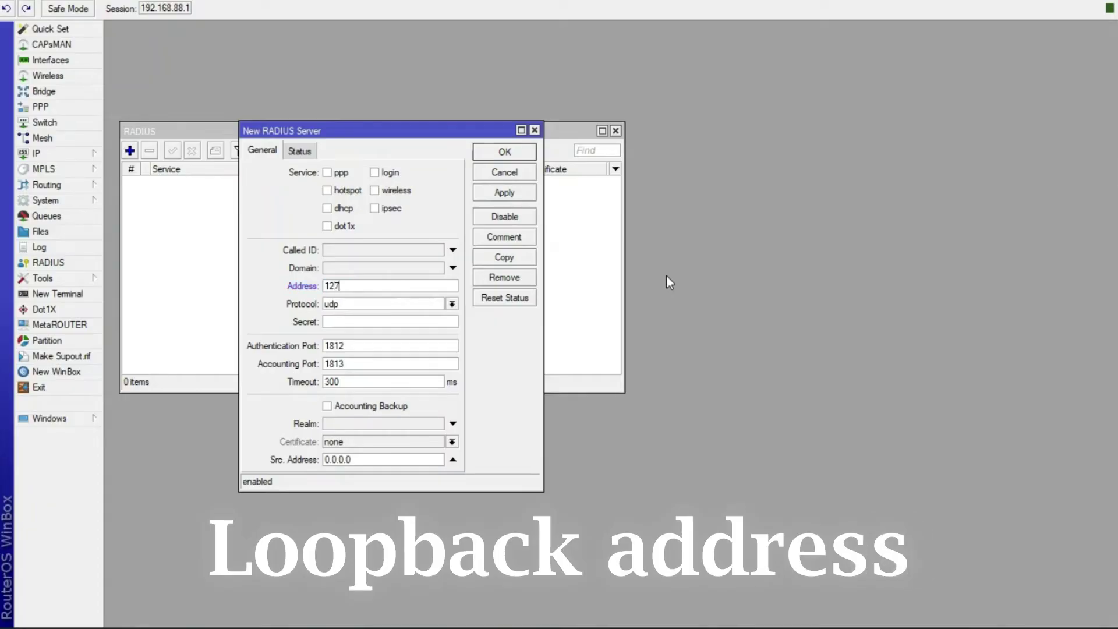
{"action": "type", "text": ".0.0.1"}
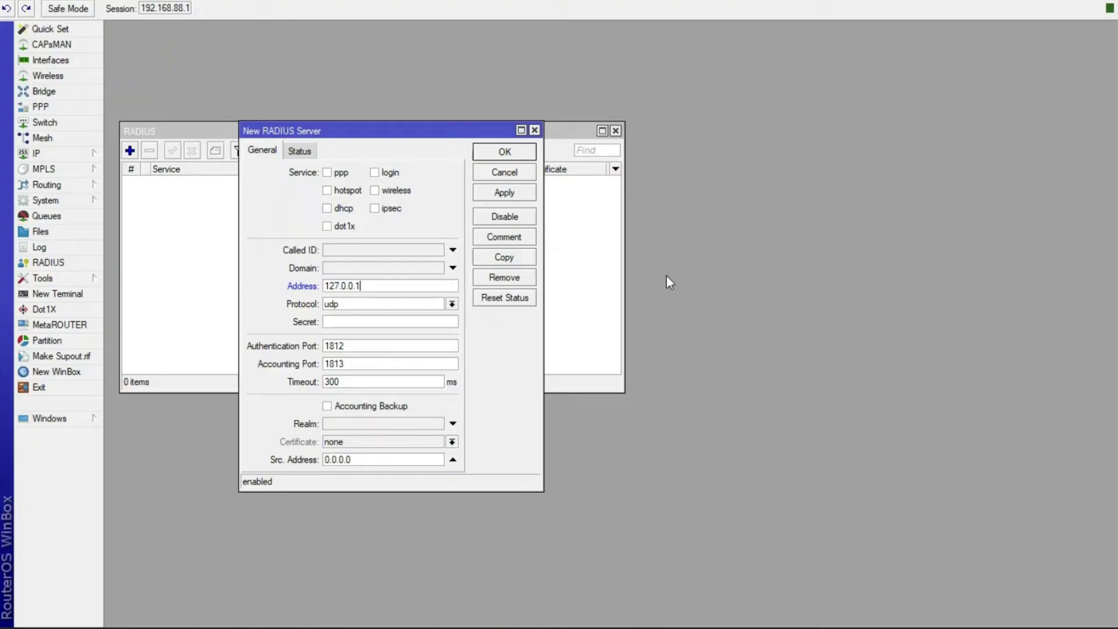
{"action": "left_click", "coordinate": [350, 324]}
{"action": "type", "text": "12"}
{"action": "key", "text": "BackSpace"}
{"action": "key", "text": "BackSpace"}
{"action": "left_click", "coordinate": [327, 192]}
{"action": "left_click", "coordinate": [505, 193]}
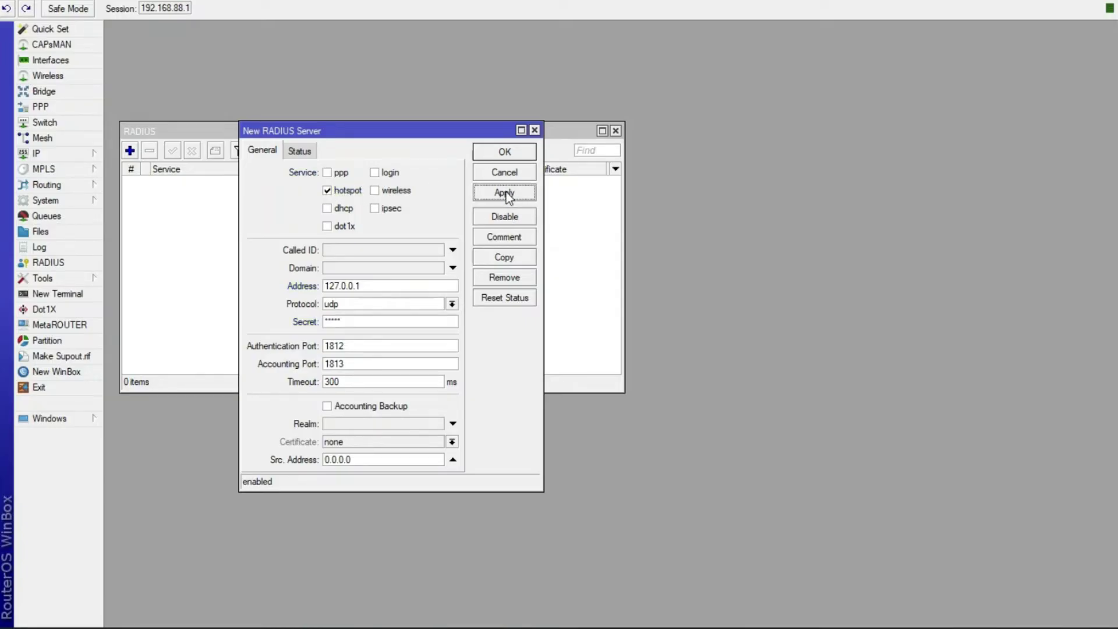
{"action": "left_click", "coordinate": [504, 153]}
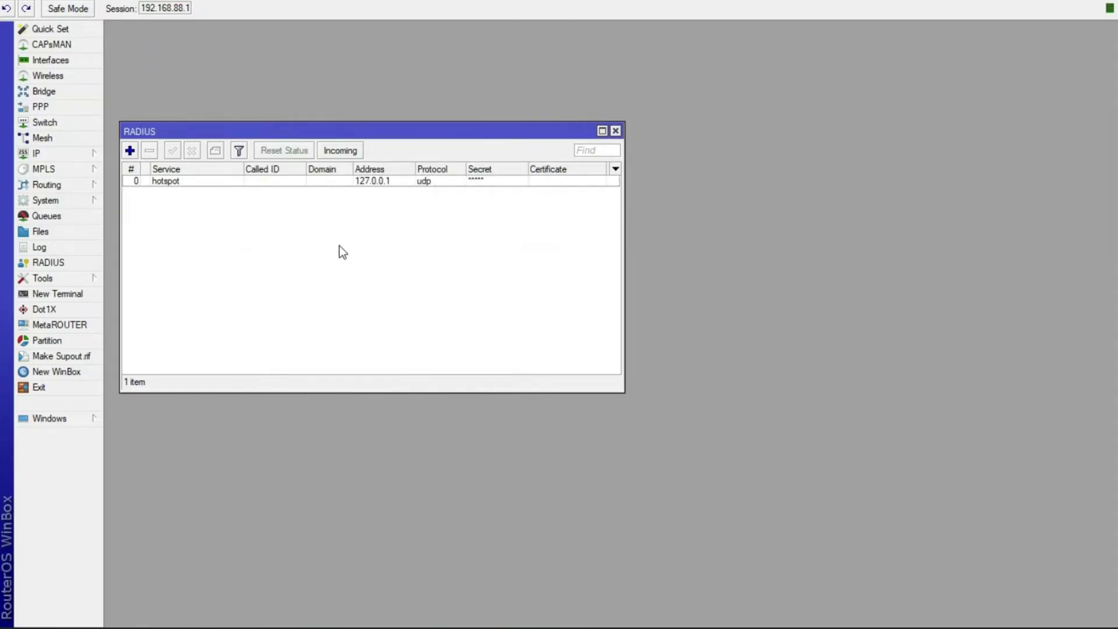
- Turn on Accept for incoming RADIUS requests on port 3799 and close the RADIUS window
{"action": "left_click", "coordinate": [339, 151]}
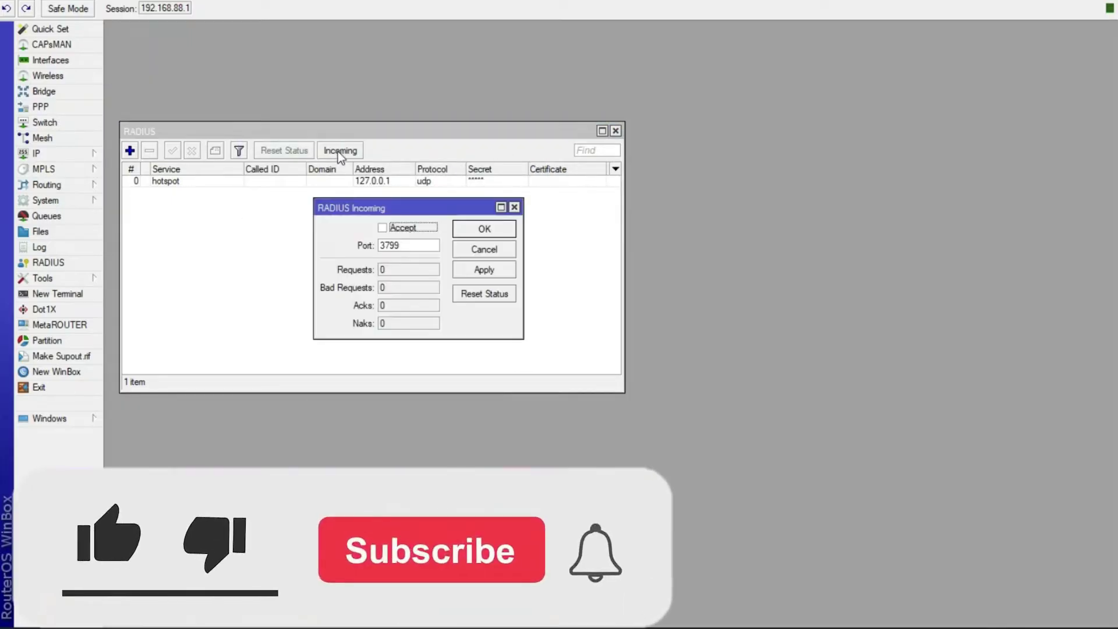
{"action": "left_click", "coordinate": [383, 228]}
{"action": "left_click", "coordinate": [476, 271]}
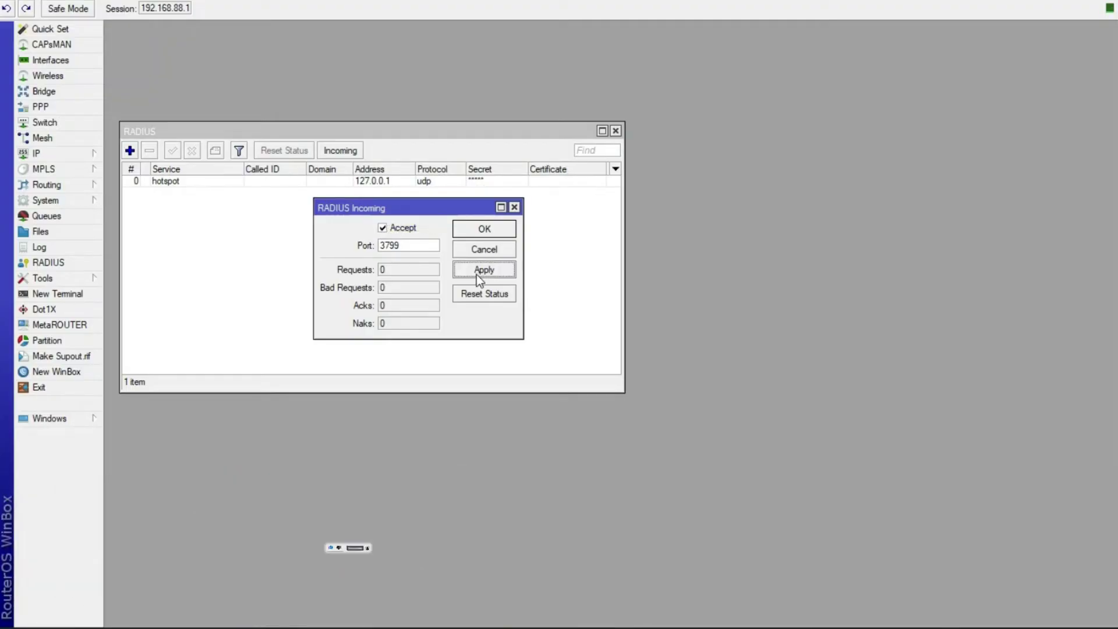
{"action": "left_click", "coordinate": [484, 229]}
{"action": "left_click", "coordinate": [616, 131]}
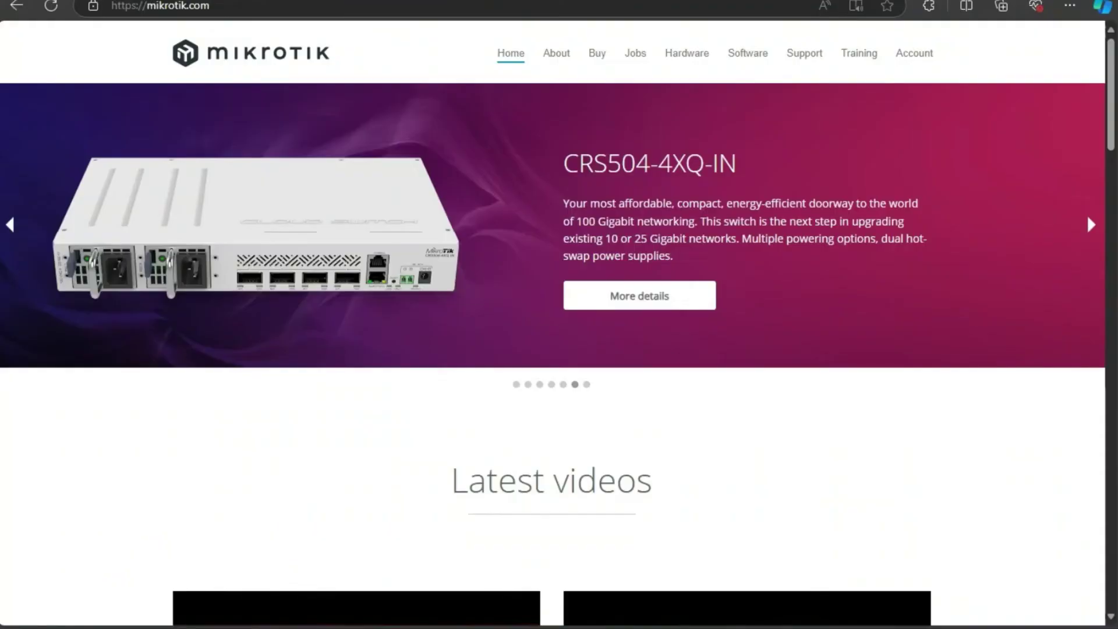
- Load 192.168.6.1/userman in a new Edge tab
{"action": "key", "text": "ctrl+t"}
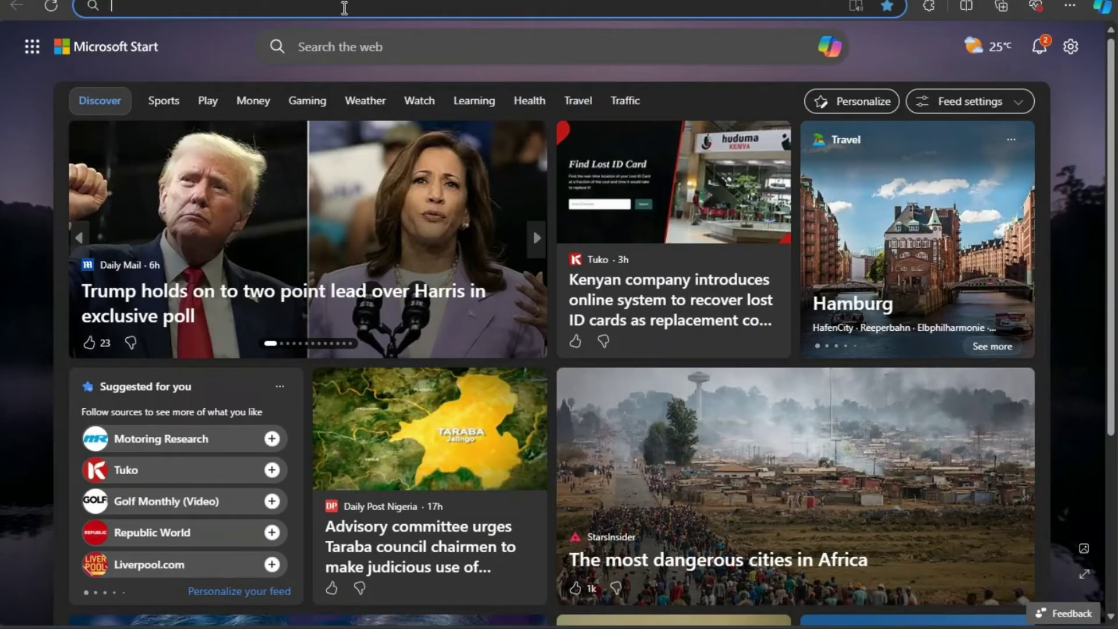
{"action": "left_click", "coordinate": [345, 7]}
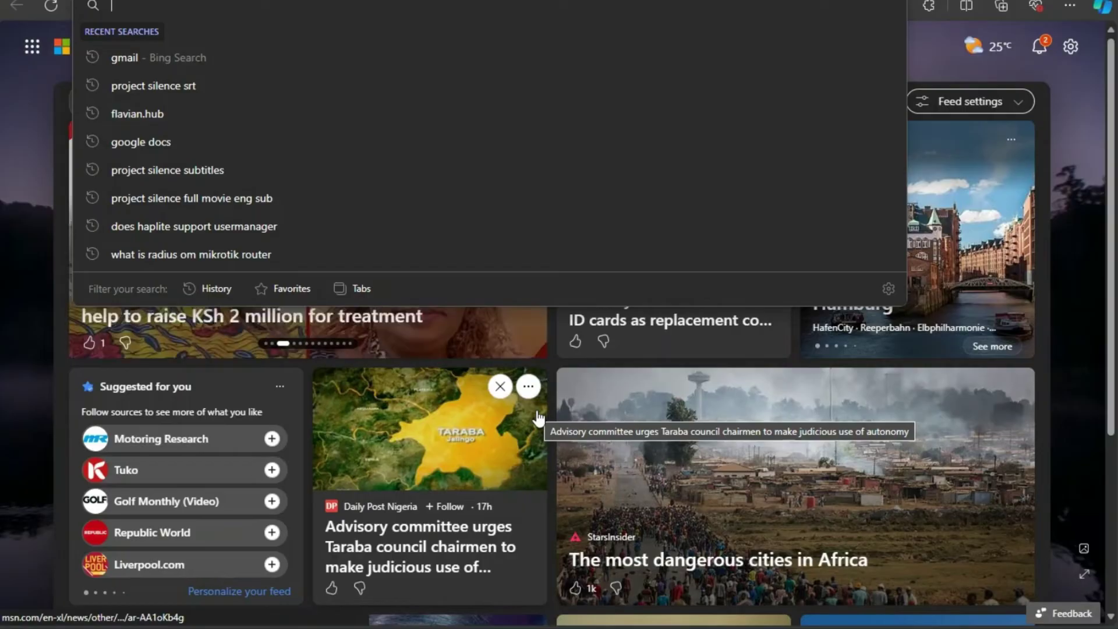
{"action": "type", "text": "19"}
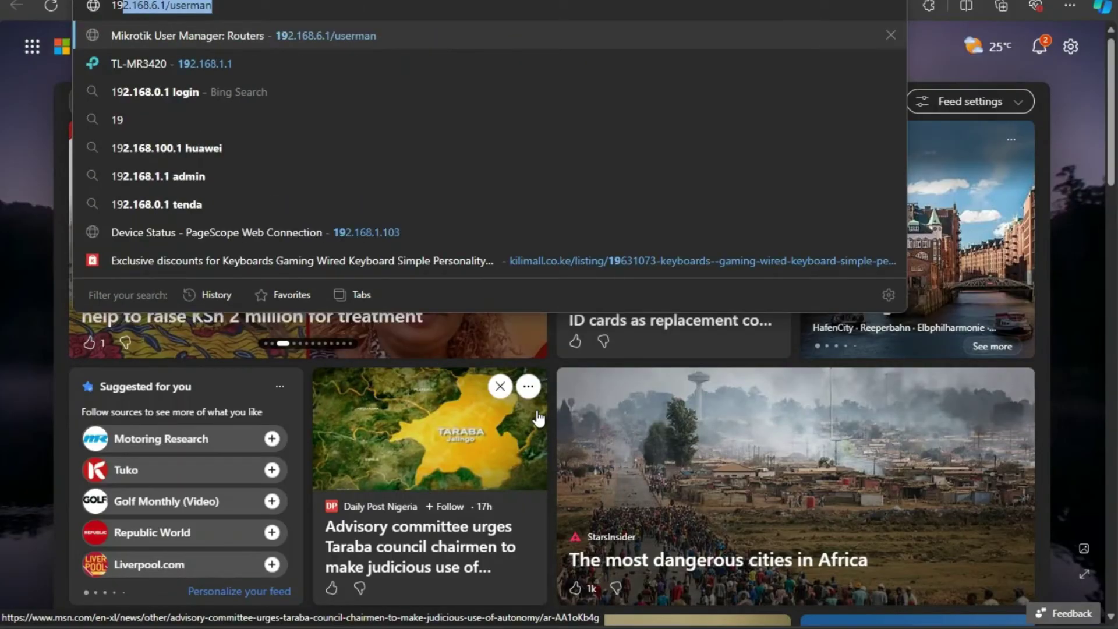
{"action": "type", "text": "2.168"}
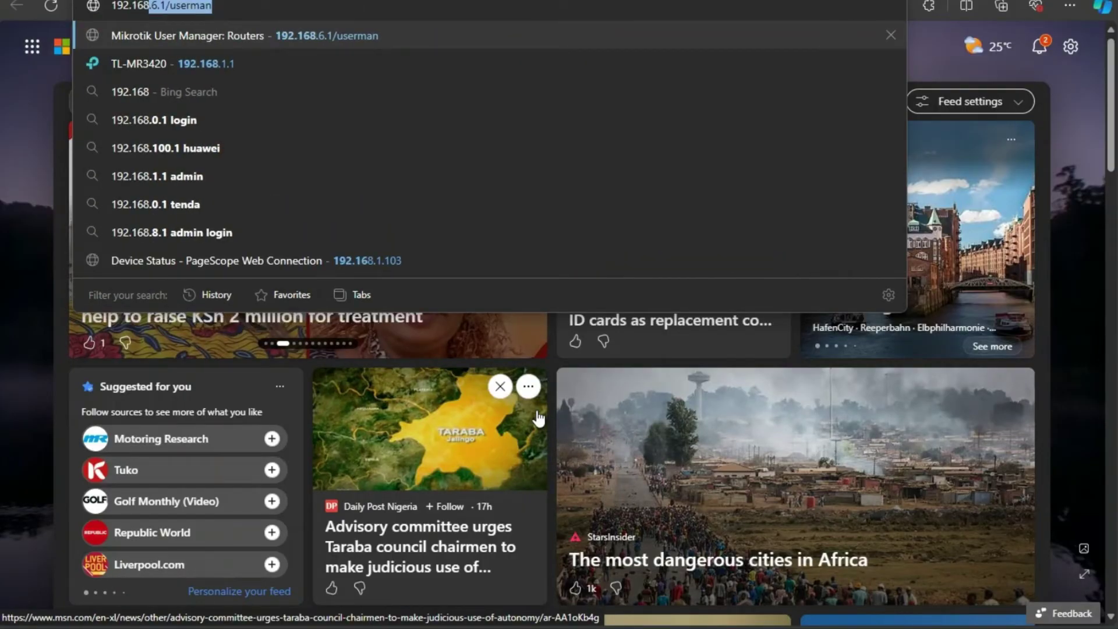
{"action": "type", "text": ".6.1"}
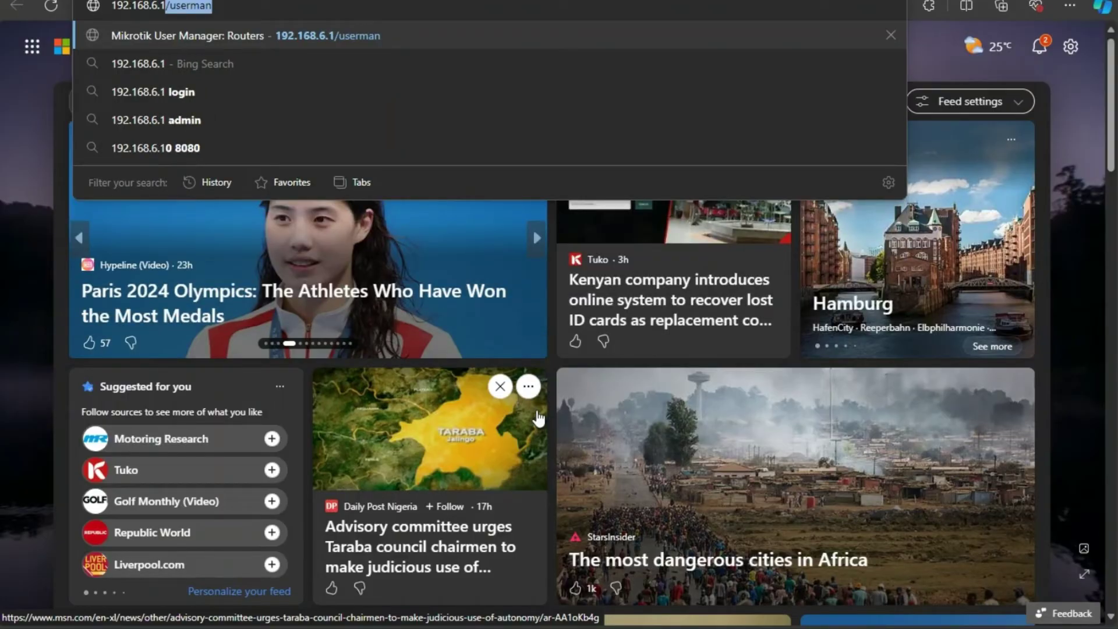
{"action": "type", "text": "/"}
{"action": "key", "text": "End"}
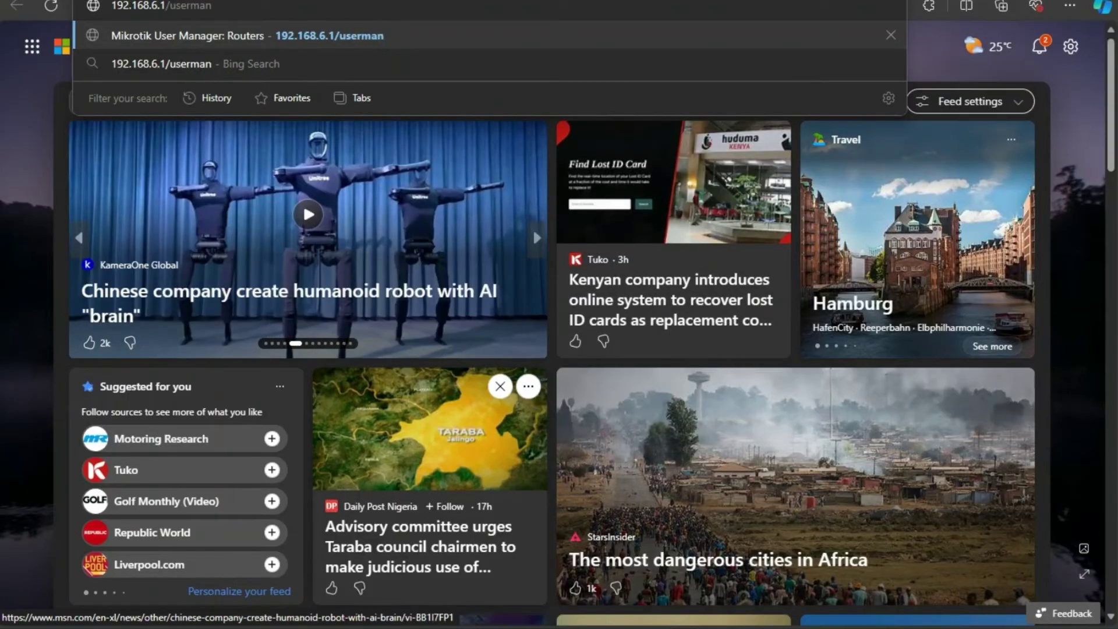
{"action": "left_click_drag", "start_coordinate": [226, 5], "coordinate": [174, 7]}
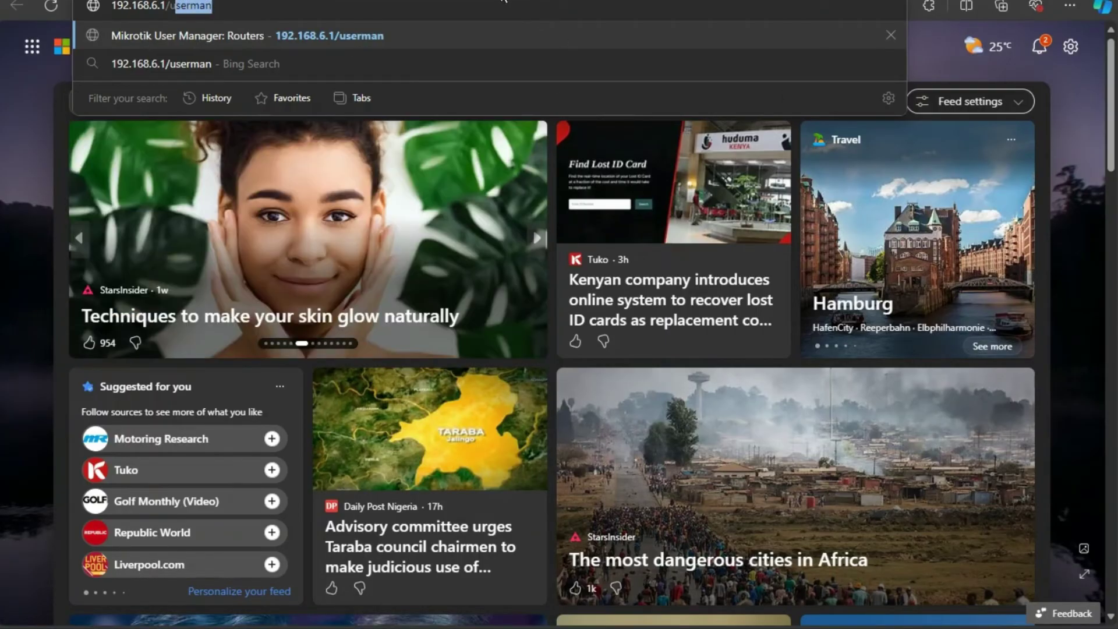
{"action": "key", "text": "Return"}
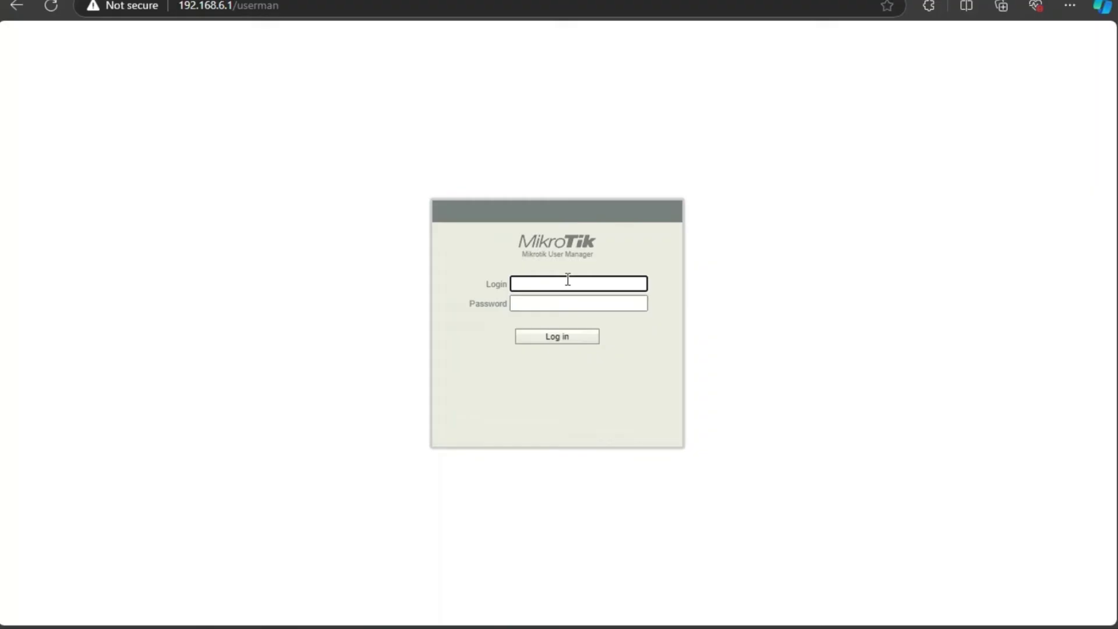
- Log in to User Manager with the admin username
{"action": "type", "text": "admin"}
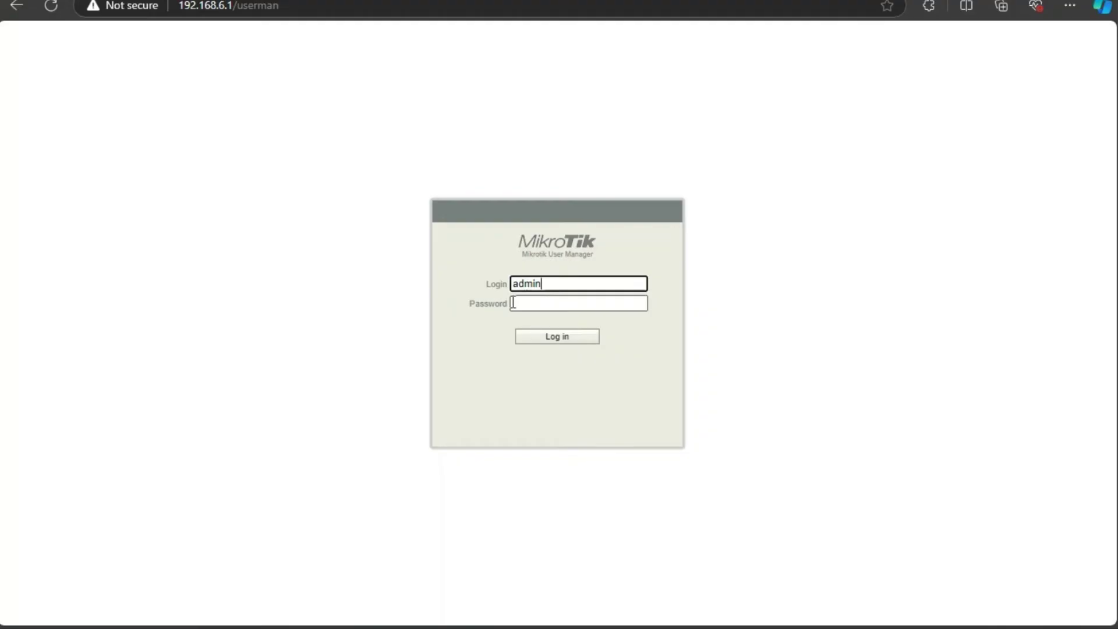
{"action": "left_click", "coordinate": [576, 338]}
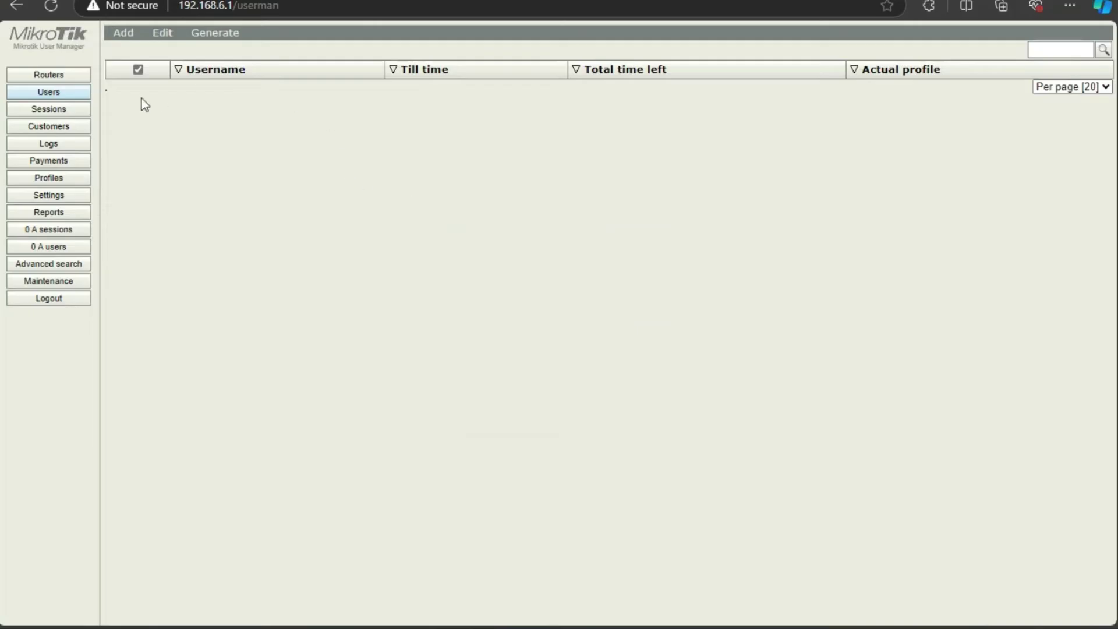
- Add the hub router with IP 127.0.0.1 and a shared secret to the Routers list
{"action": "left_click", "coordinate": [49, 76]}
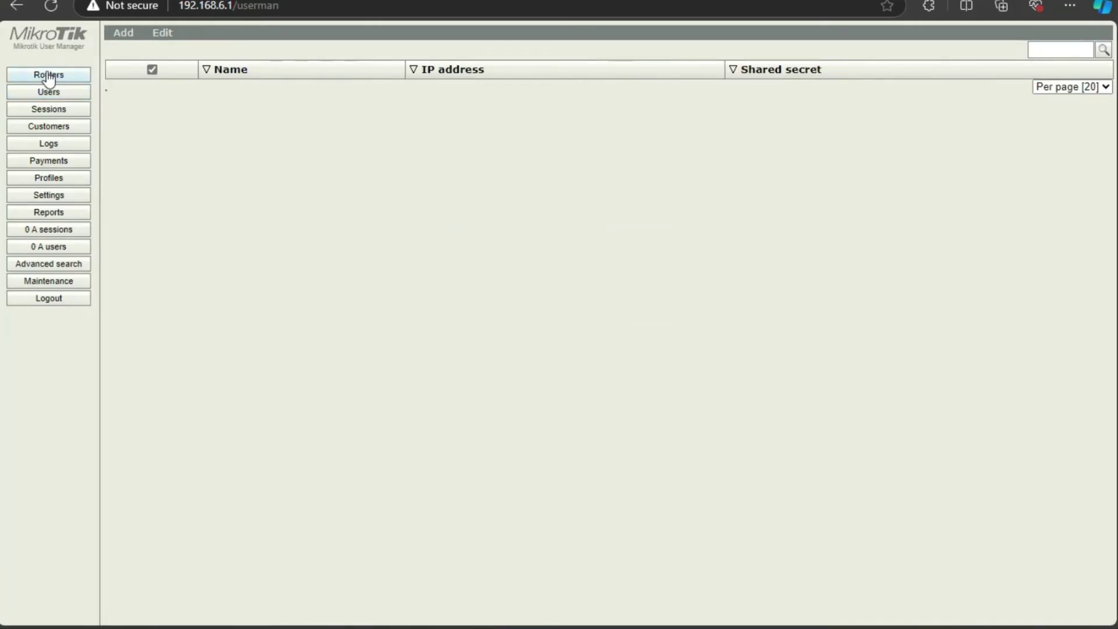
{"action": "left_click", "coordinate": [120, 35]}
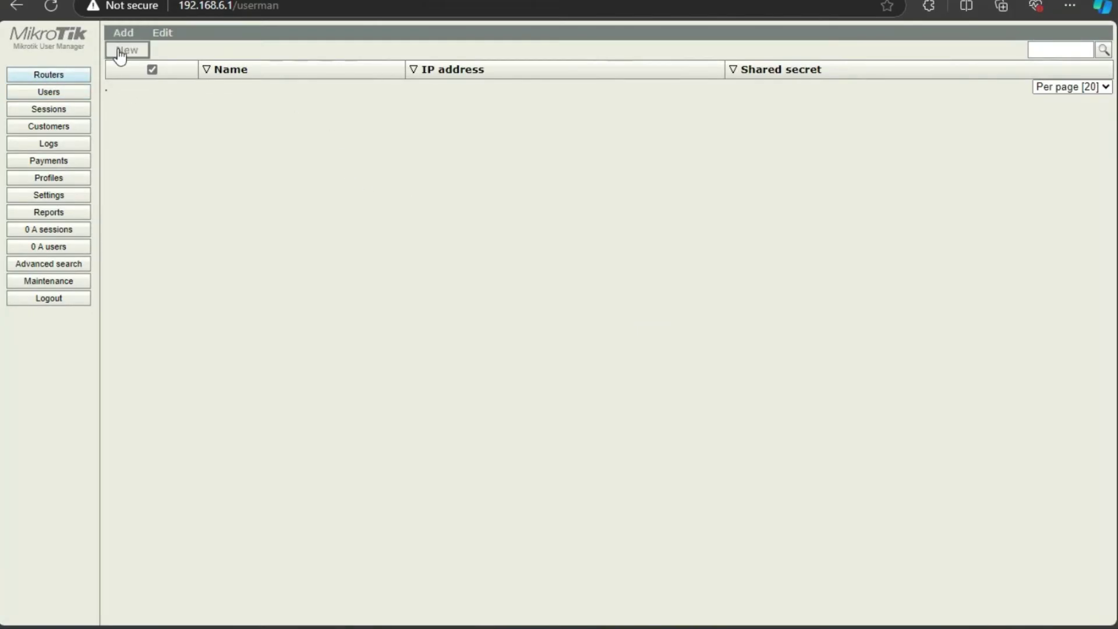
{"action": "left_click", "coordinate": [119, 52]}
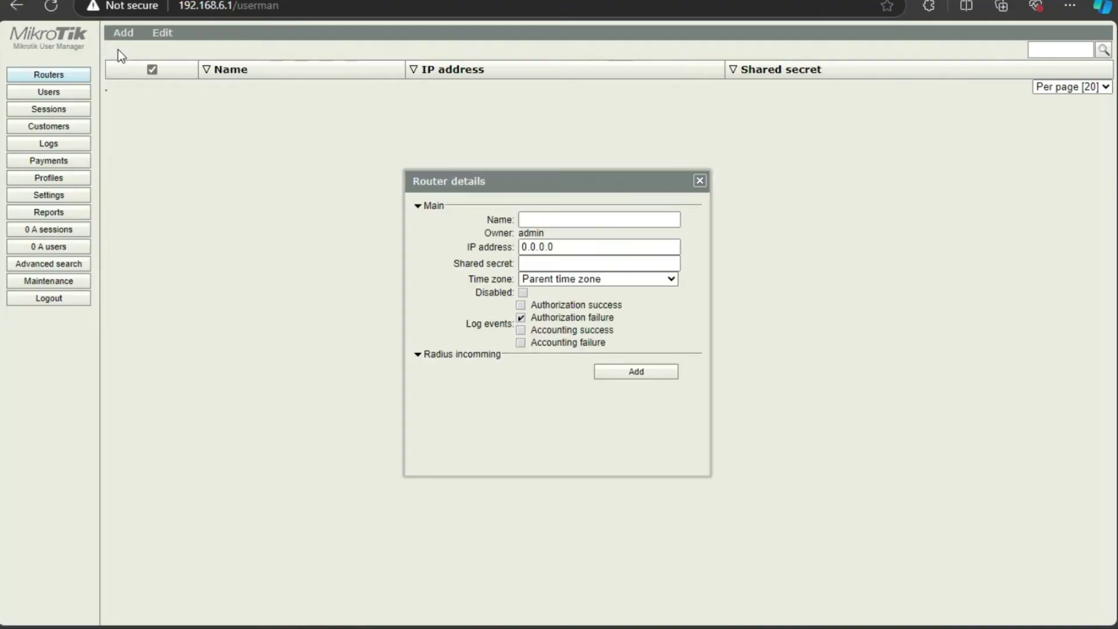
{"action": "left_click", "coordinate": [555, 220]}
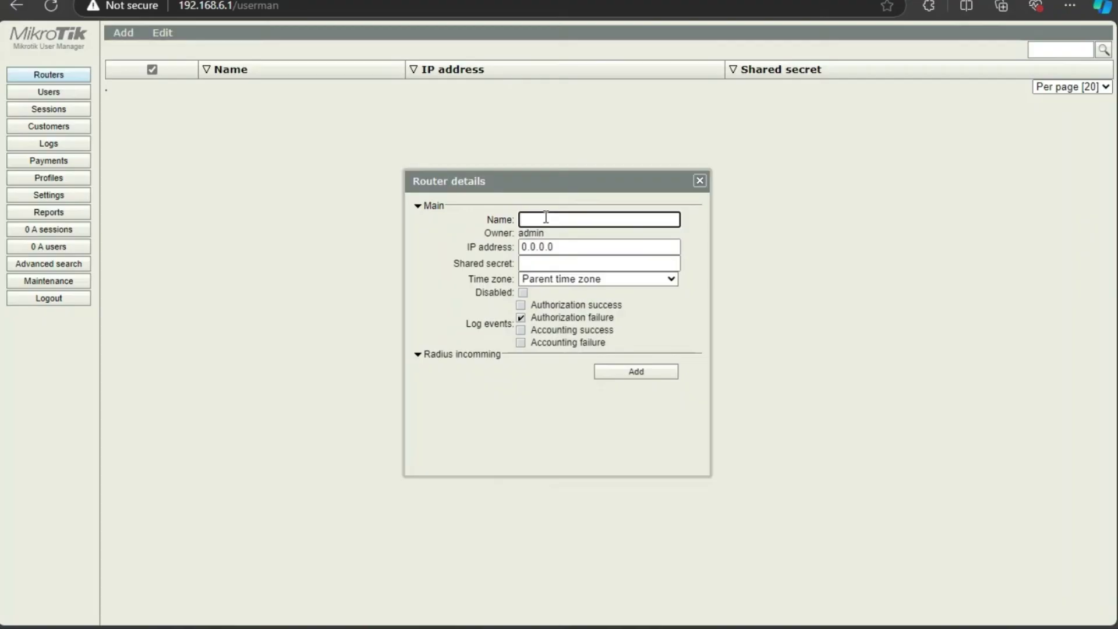
{"action": "type", "text": "Flavien"}
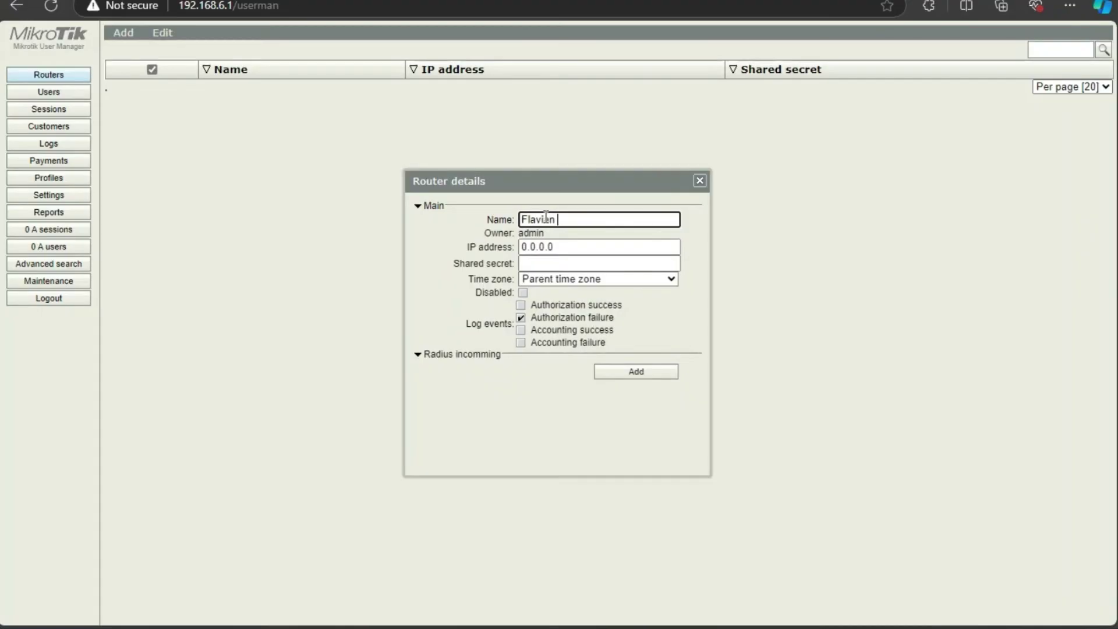
{"action": "type", "text": " Hub"}
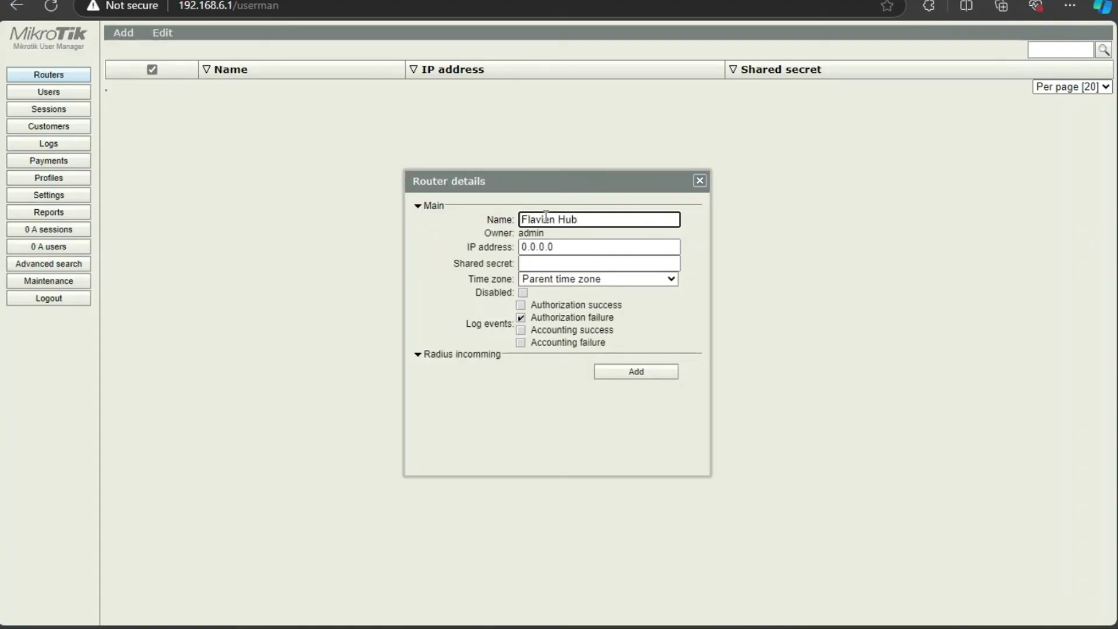
{"action": "left_click", "coordinate": [566, 248]}
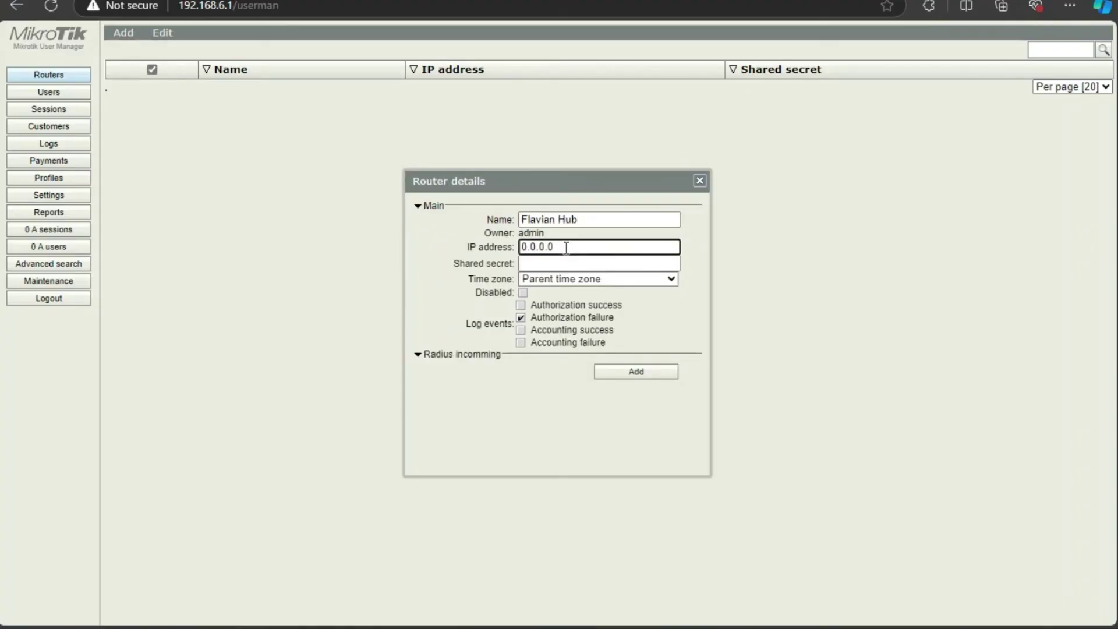
{"action": "key", "text": "BackSpace"}
{"action": "key", "text": "BackSpace"}
{"action": "key", "text": "BackSpace"}
{"action": "key", "text": "BackSpace"}
{"action": "key", "text": "BackSpace"}
{"action": "key", "text": "BackSpace"}
{"action": "key", "text": "BackSpace"}
{"action": "type", "text": "127"}
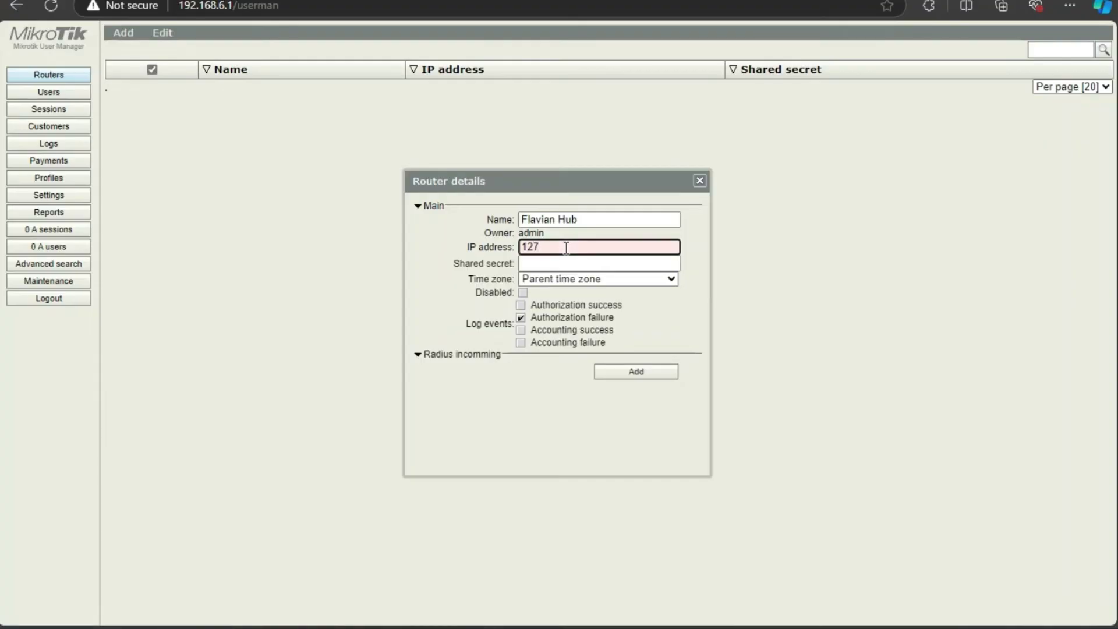
{"action": "type", "text": ".0.0.1"}
{"action": "type", "text": ".1"}
{"action": "left_click", "coordinate": [565, 263]}
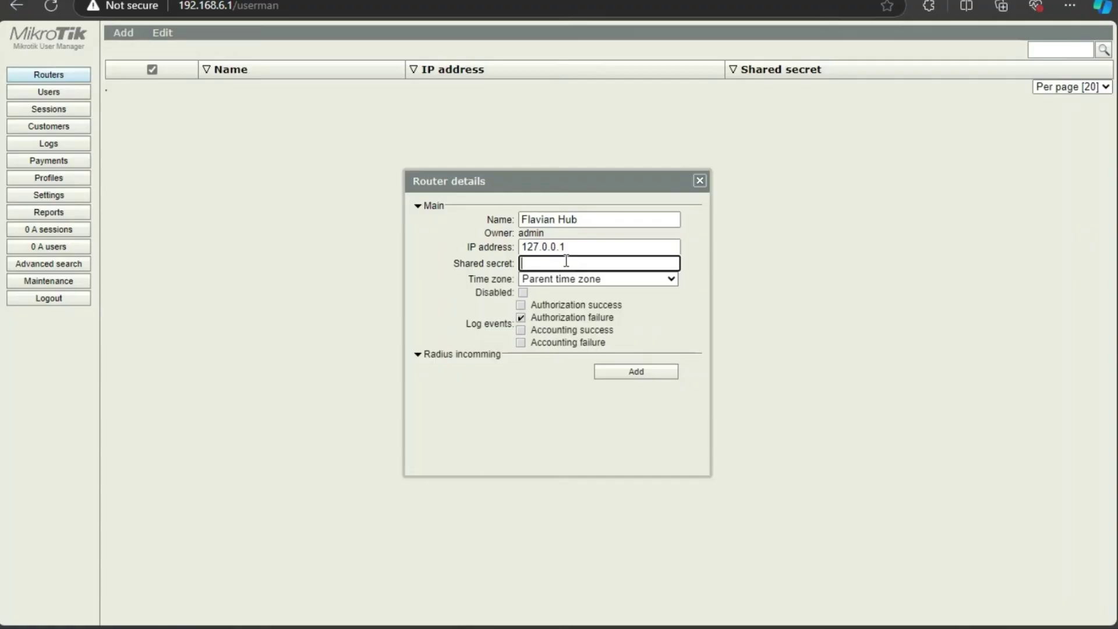
{"action": "left_click", "coordinate": [635, 373]}
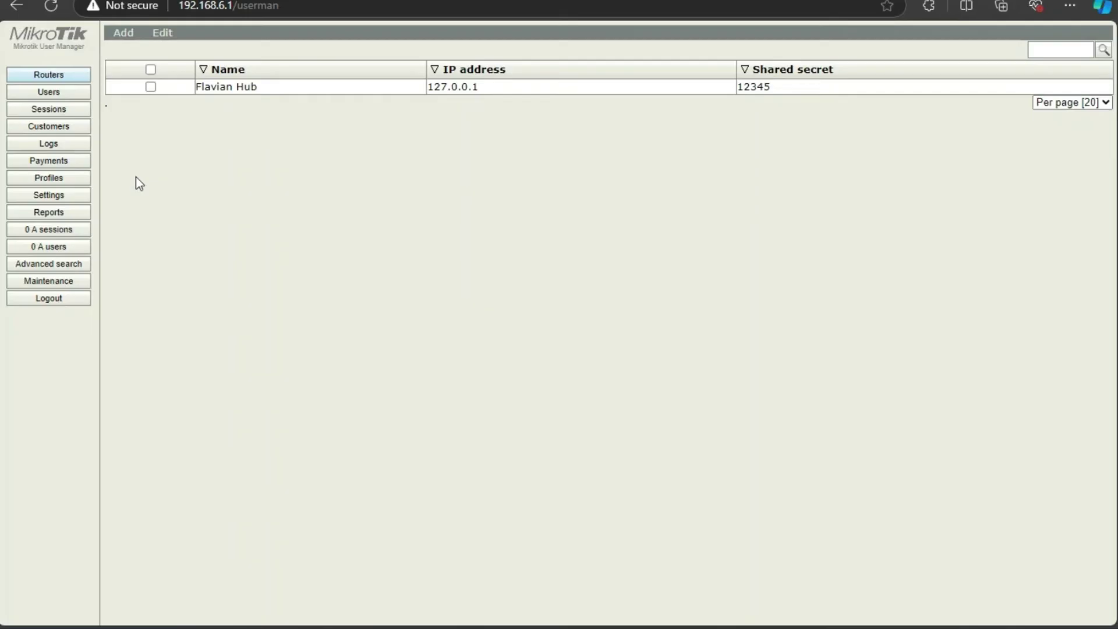
- Give the admin customer a new password and save the account
{"action": "left_click", "coordinate": [60, 129]}
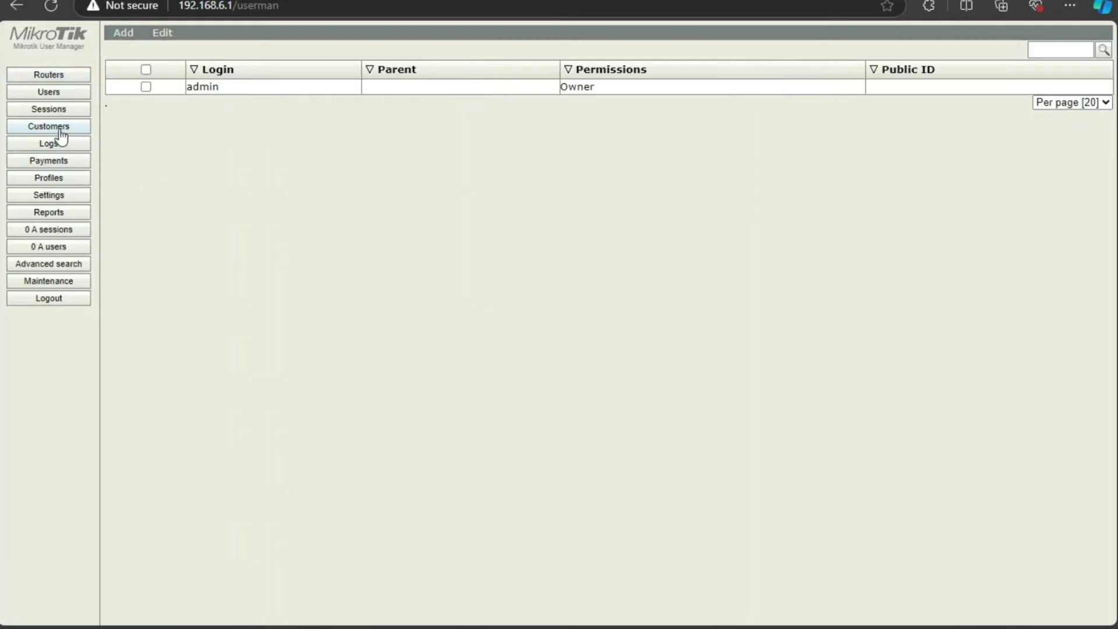
{"action": "left_click", "coordinate": [247, 88]}
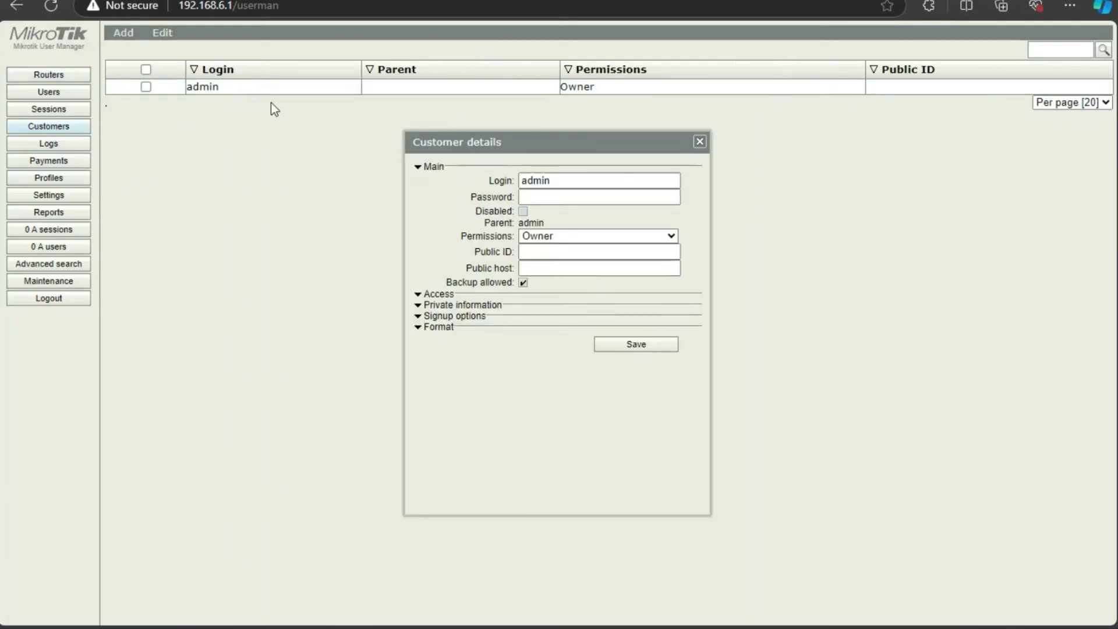
{"action": "left_click", "coordinate": [523, 181]}
{"action": "left_click", "coordinate": [579, 199]}
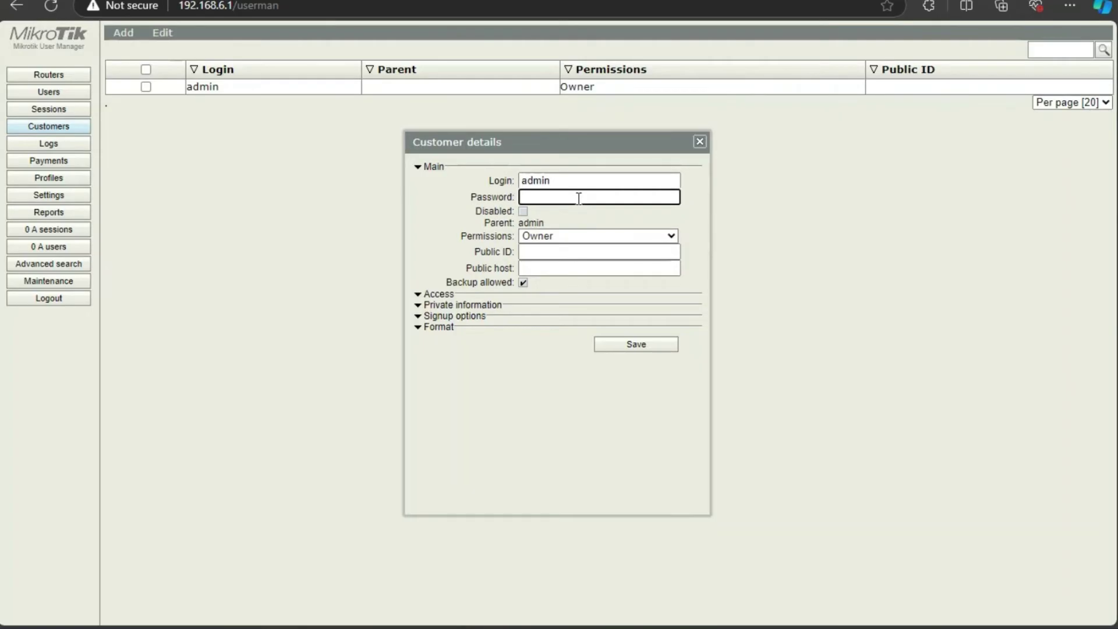
{"action": "left_click", "coordinate": [622, 348]}
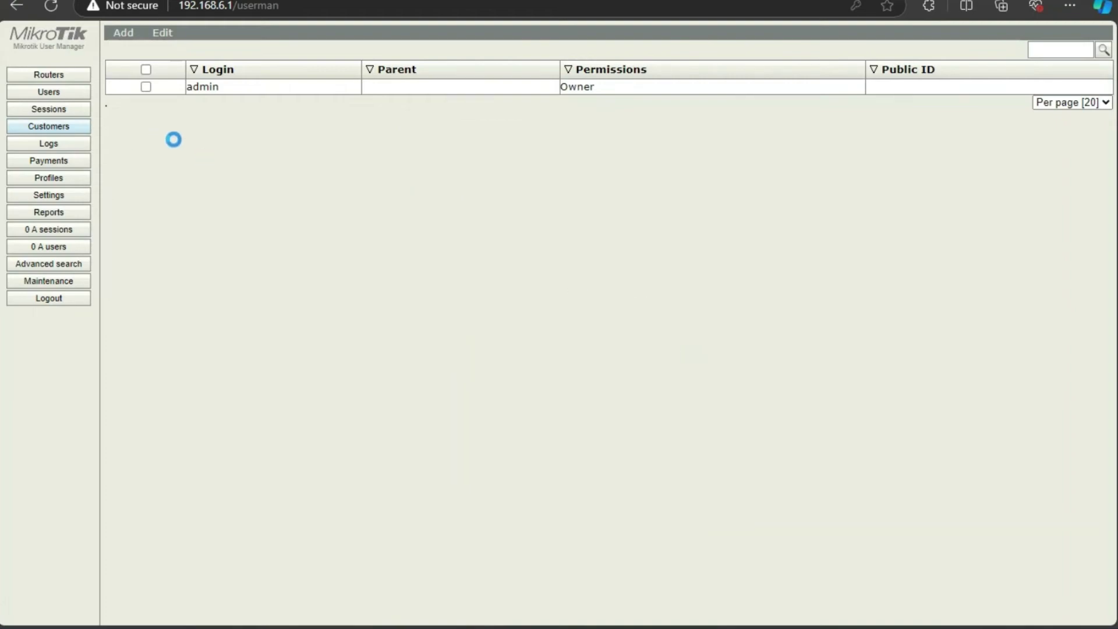
- Create a profile named 'Month' on the Profiles page
{"action": "left_click", "coordinate": [64, 181]}
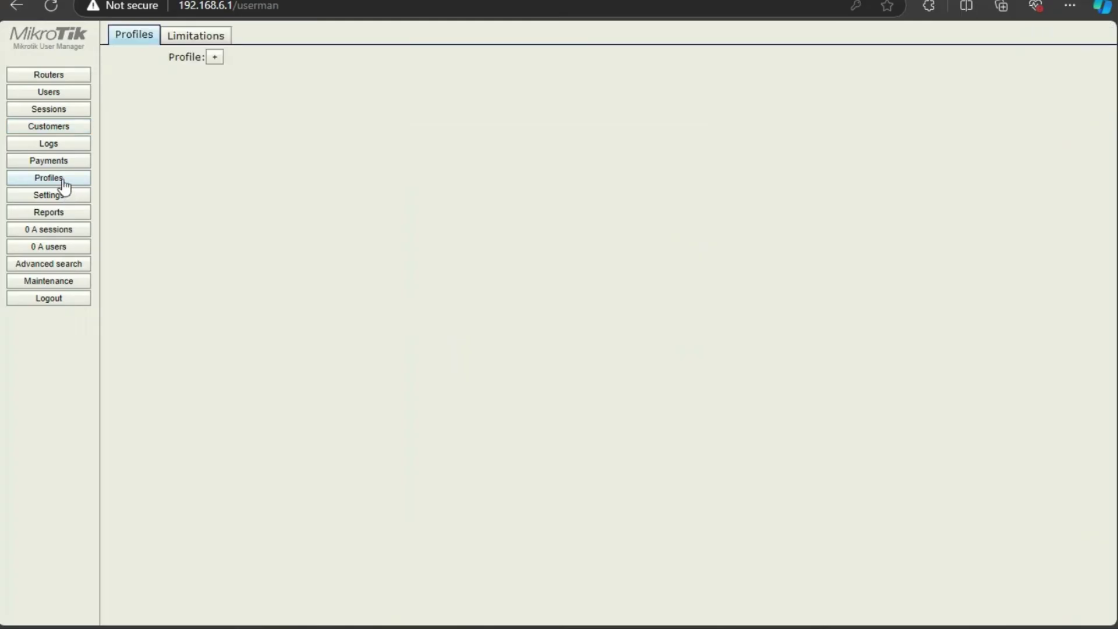
{"action": "left_click", "coordinate": [214, 58]}
{"action": "left_click", "coordinate": [712, 339]}
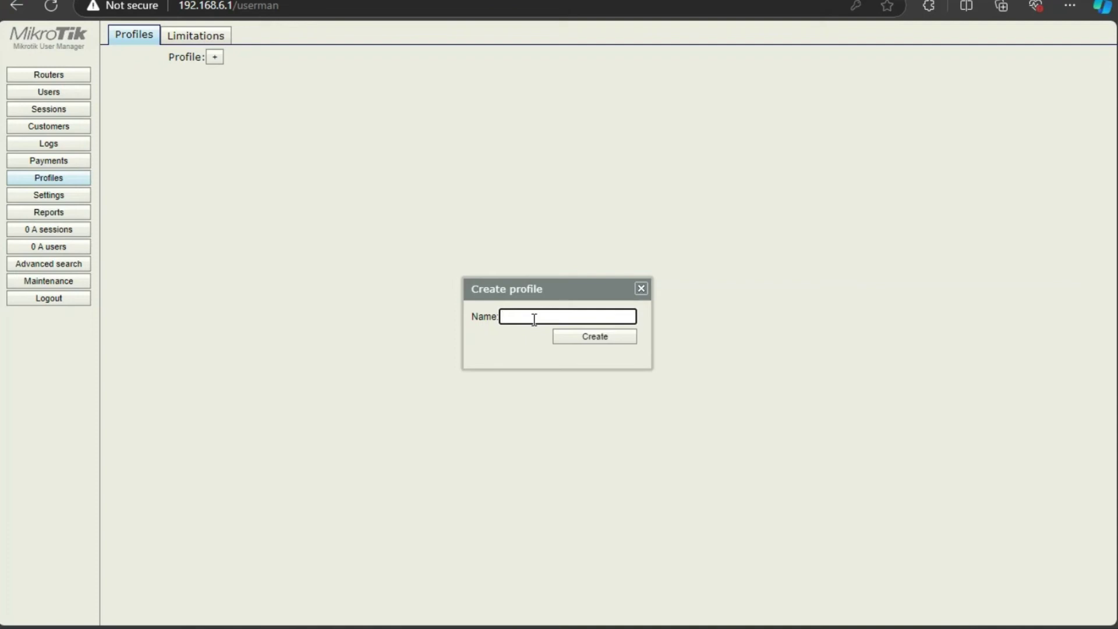
{"action": "type", "text": "Months"}
{"action": "key", "text": "BackSpace"}
{"action": "left_click", "coordinate": [585, 340]}
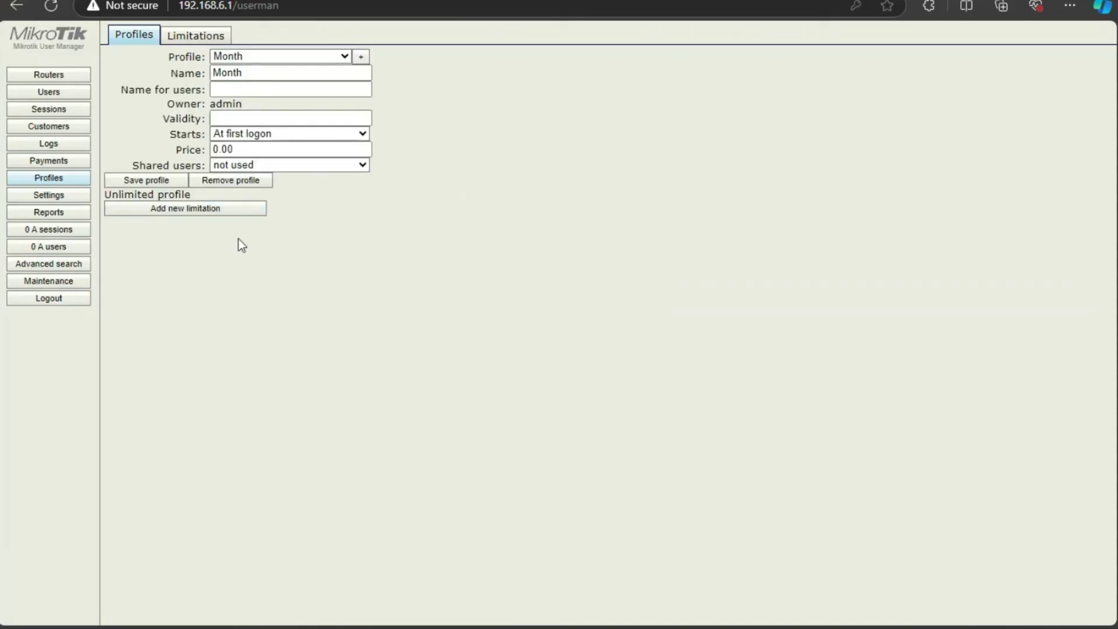
- Add a limit with Rx 256k and Tx 1M to the Month profile, then go to Users
{"action": "left_click", "coordinate": [161, 213]}
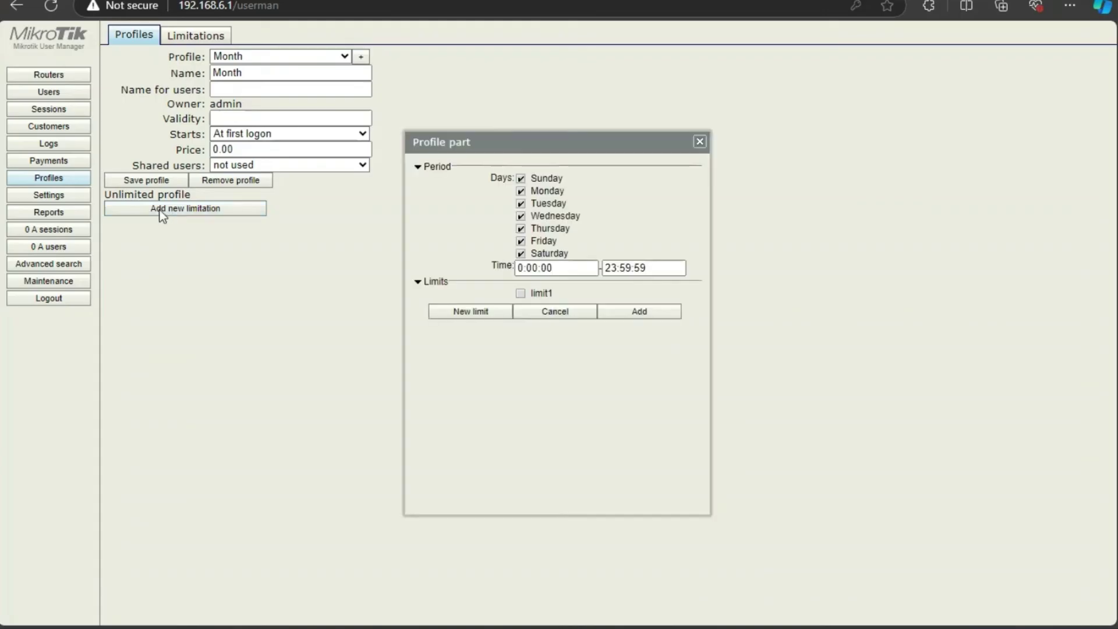
{"action": "left_click", "coordinate": [460, 315]}
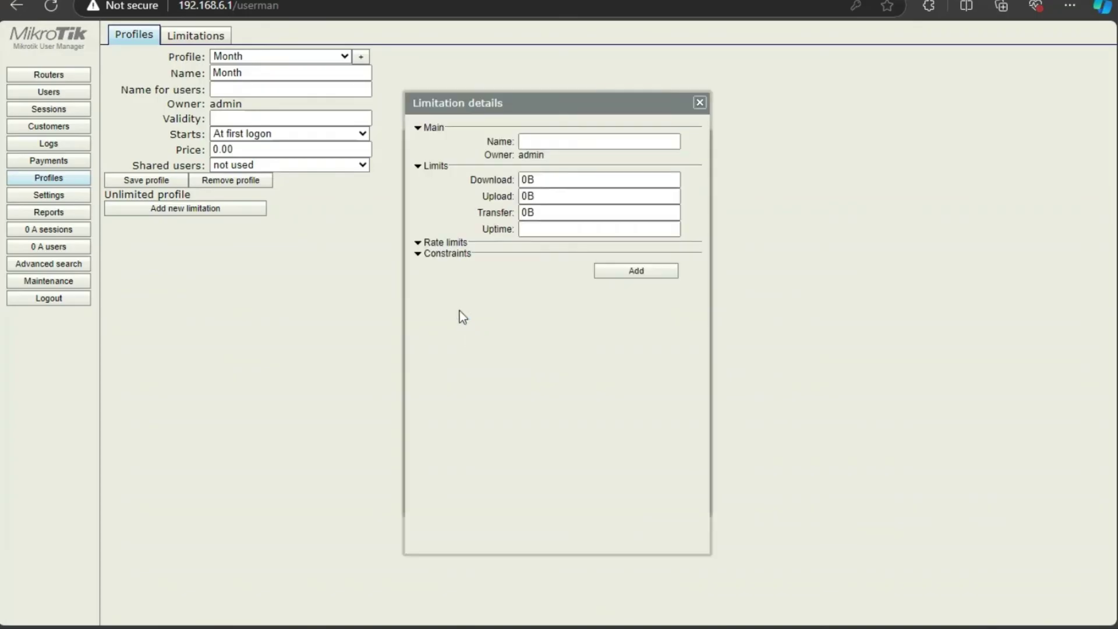
{"action": "left_click", "coordinate": [444, 243]}
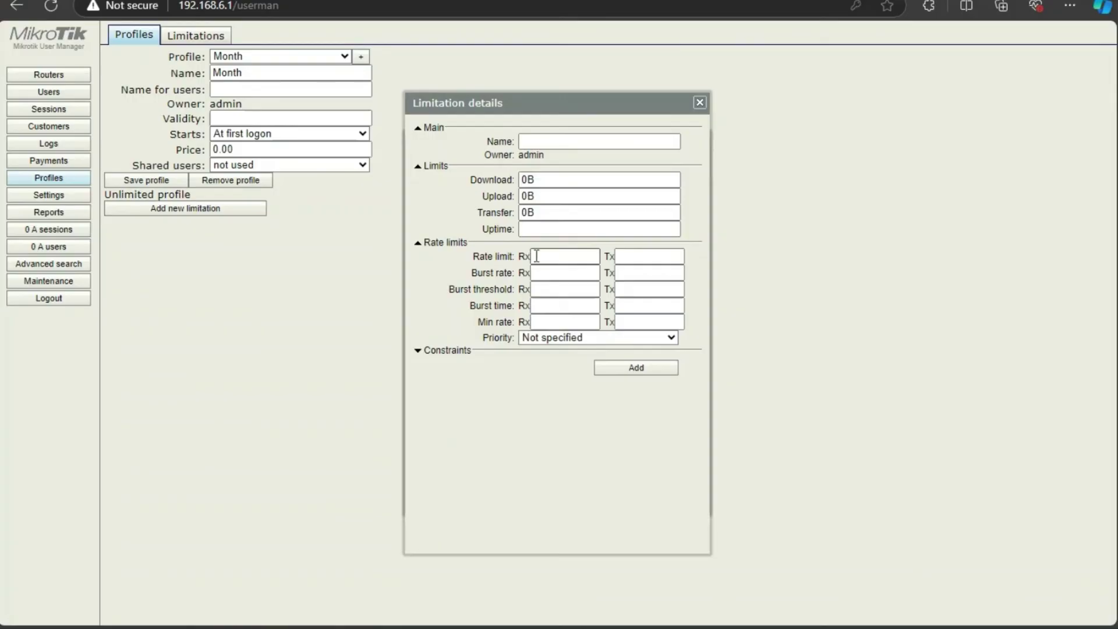
{"action": "left_click", "coordinate": [552, 252]}
{"action": "type", "text": "256"}
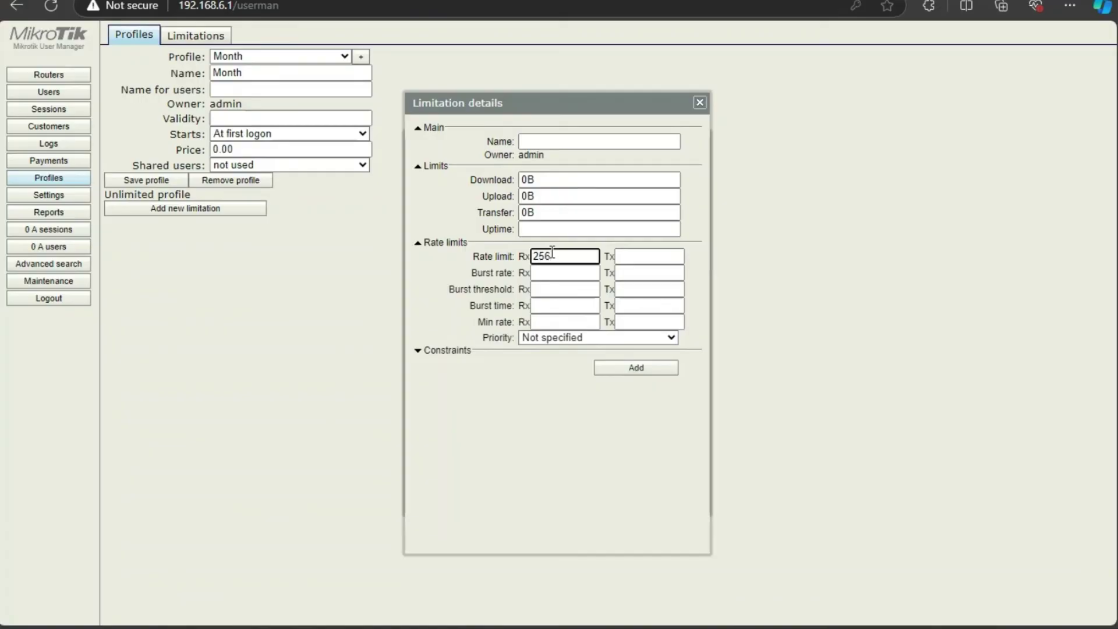
{"action": "type", "text": "k"}
{"action": "left_click", "coordinate": [636, 256]}
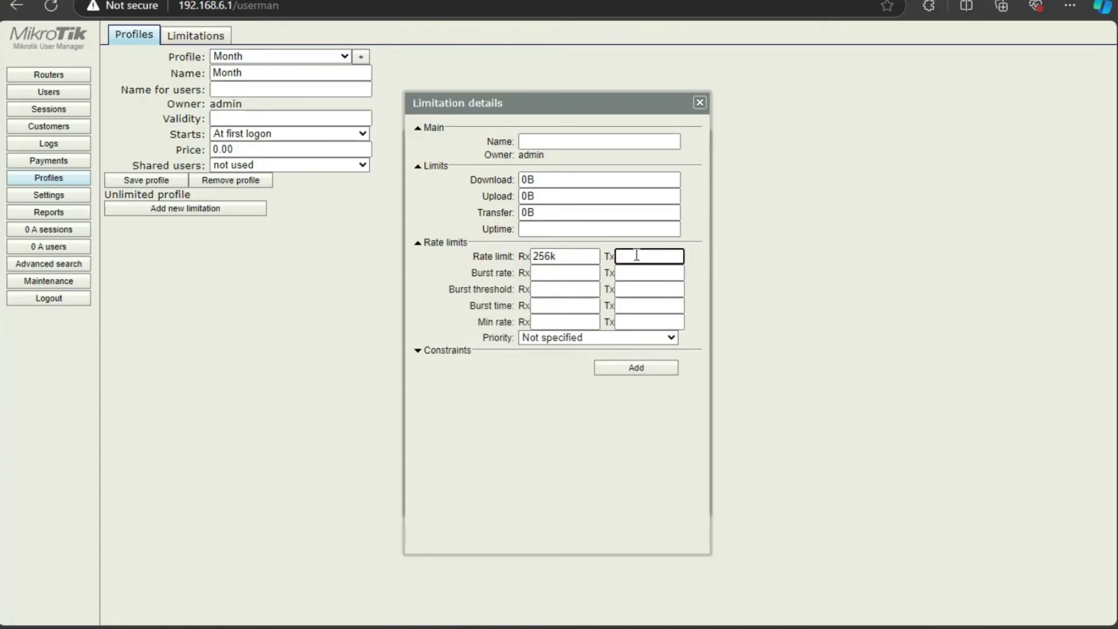
{"action": "type", "text": "1M"}
{"action": "left_click", "coordinate": [652, 367]}
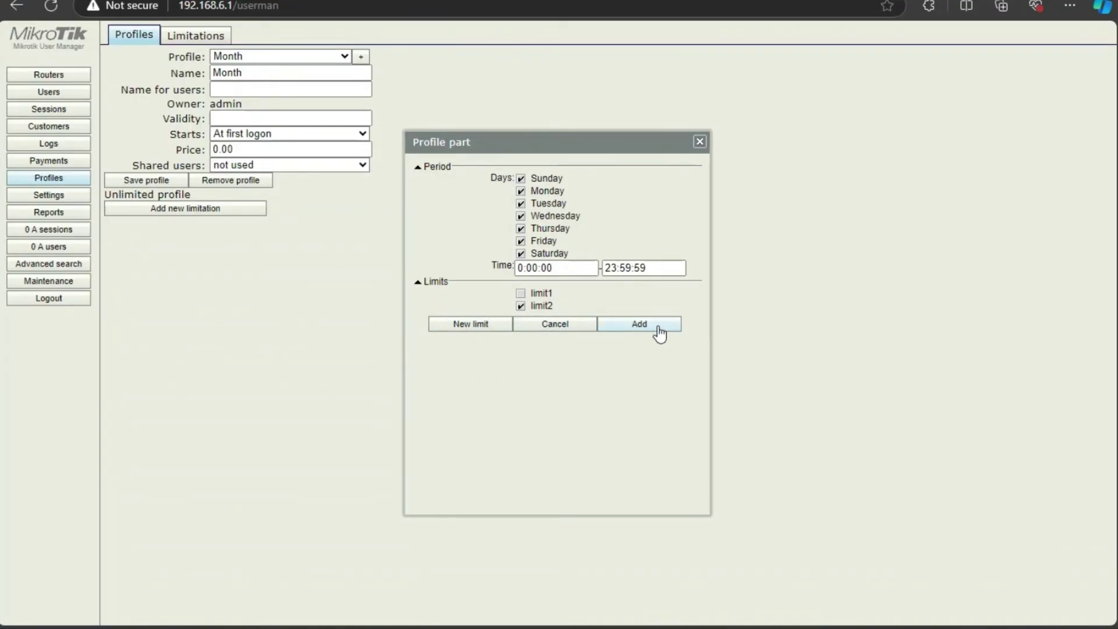
{"action": "left_click", "coordinate": [699, 142]}
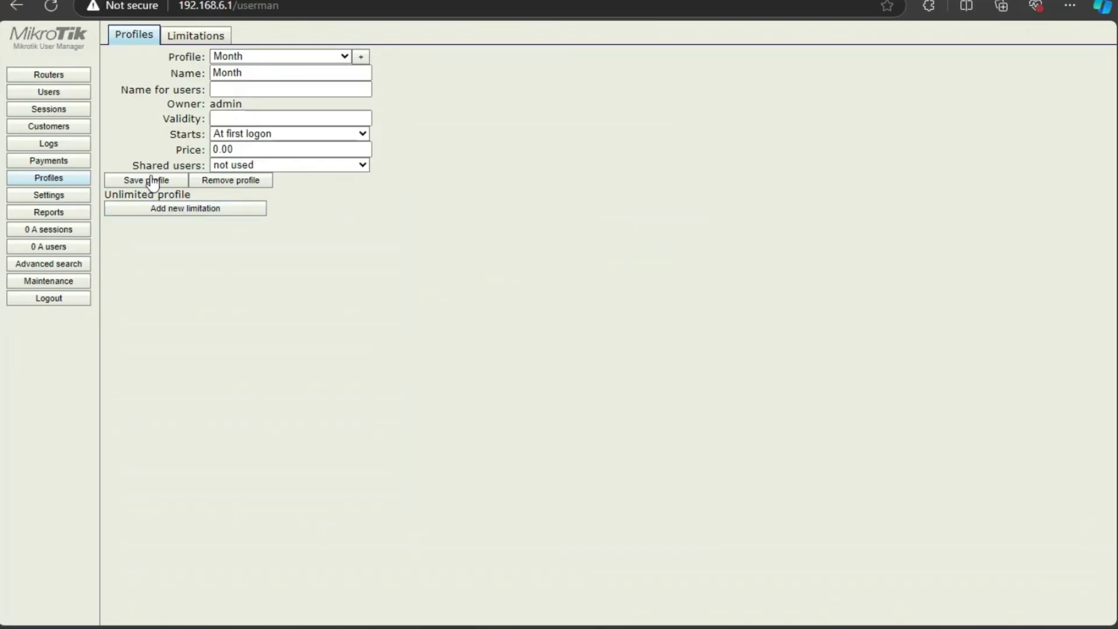
{"action": "left_click", "coordinate": [49, 95]}
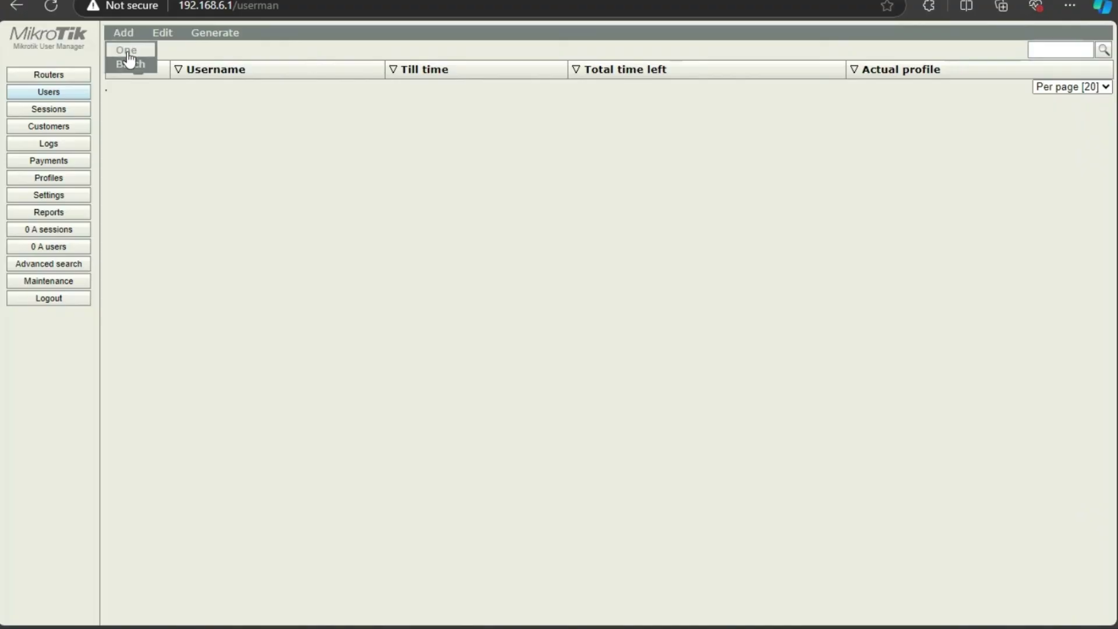
- Create a single user 'Month' with a password and the Month profile assigned
{"action": "left_click", "coordinate": [142, 51]}
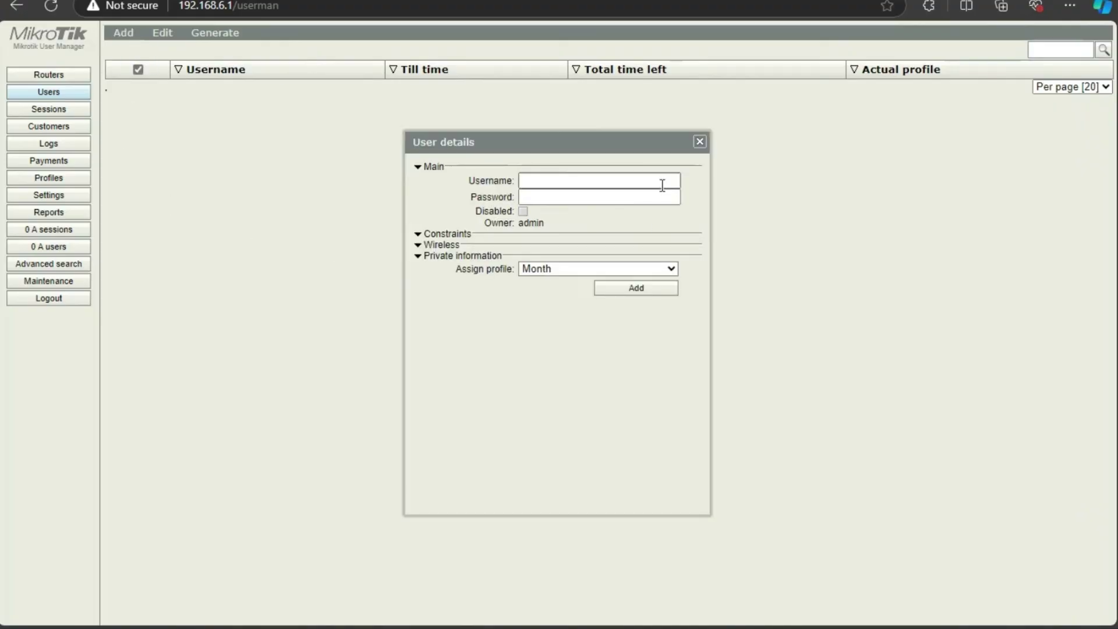
{"action": "left_click", "coordinate": [601, 180]}
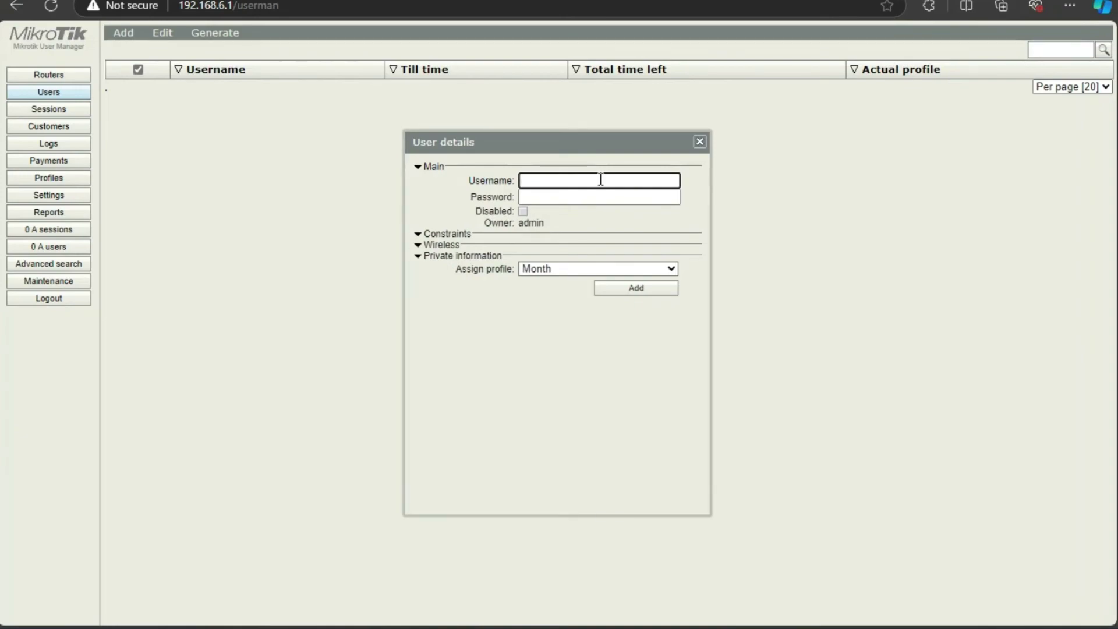
{"action": "type", "text": "m"}
{"action": "key", "text": "BackSpace"}
{"action": "type", "text": "Month"}
{"action": "left_click", "coordinate": [576, 197]}
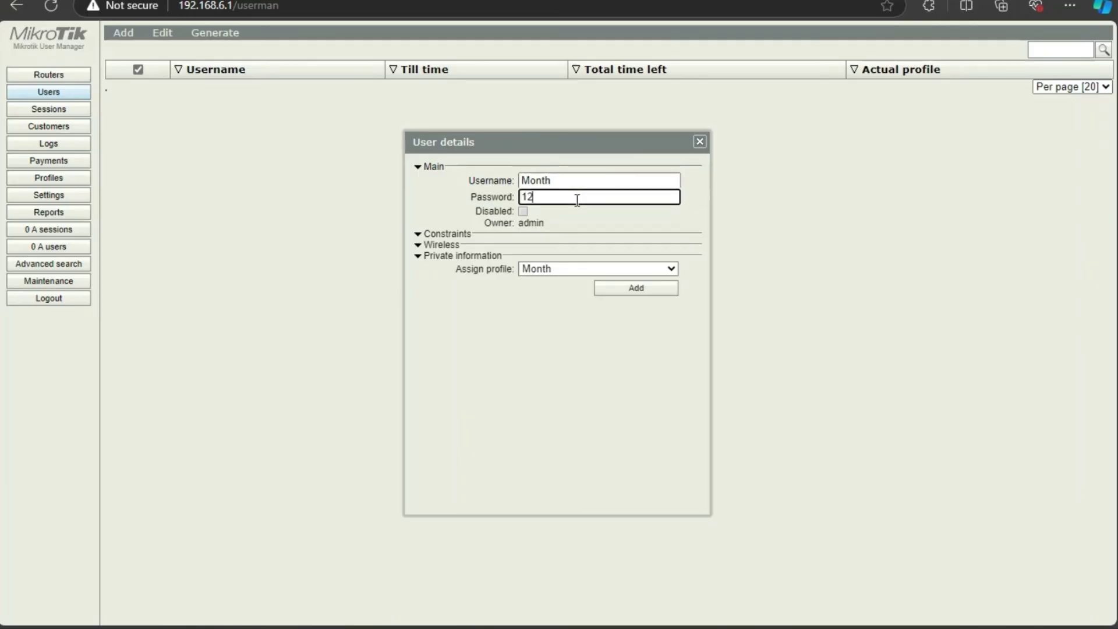
{"action": "left_click", "coordinate": [581, 272]}
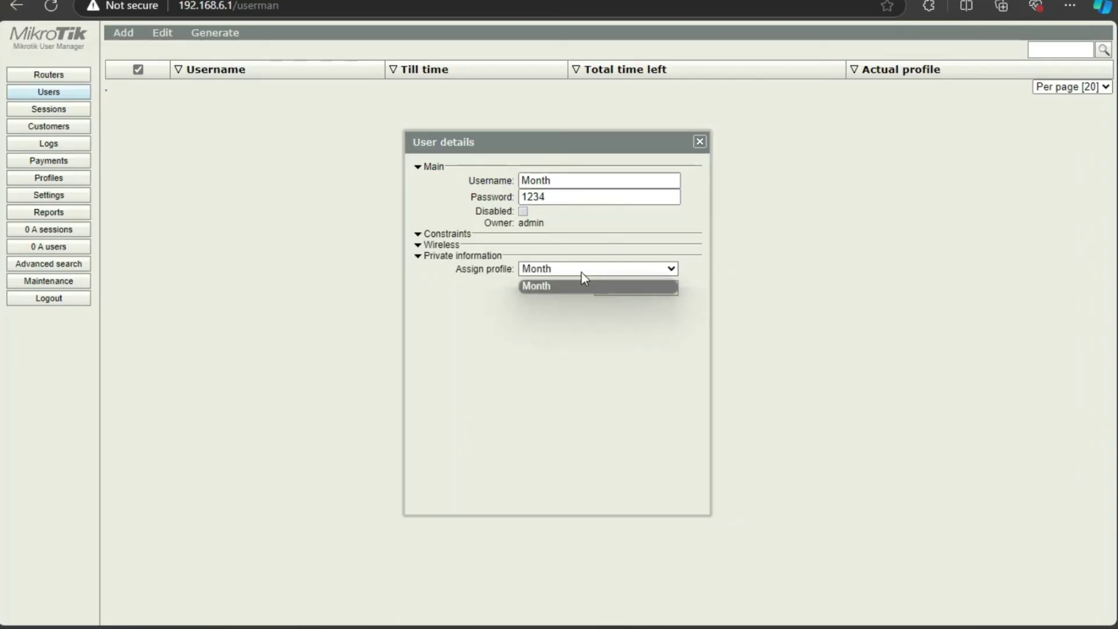
{"action": "left_click", "coordinate": [550, 286]}
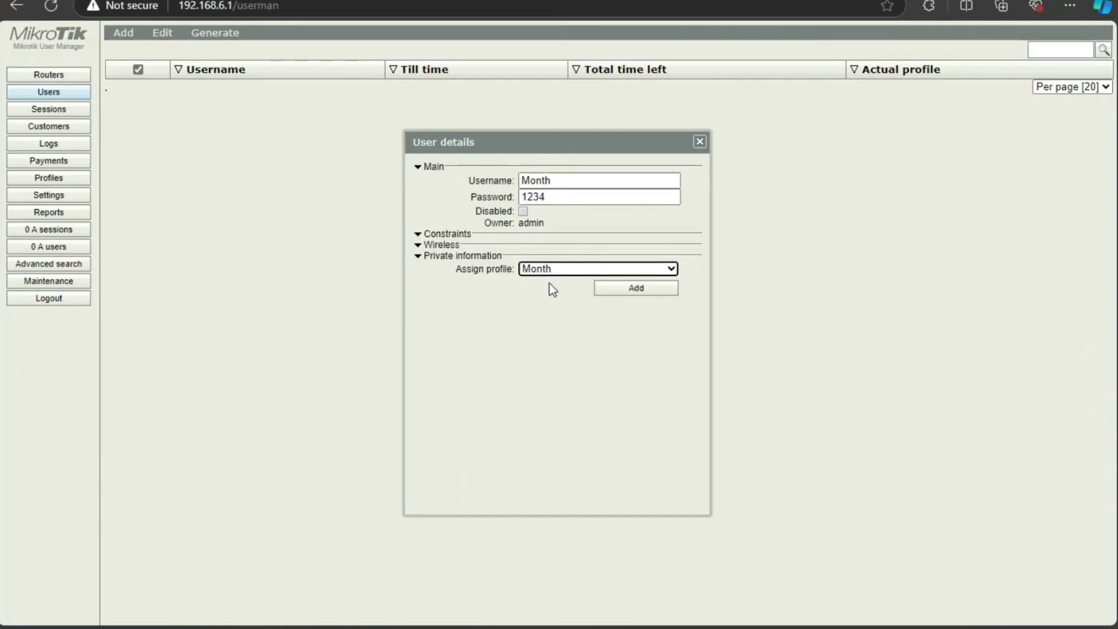
{"action": "left_click", "coordinate": [641, 288]}
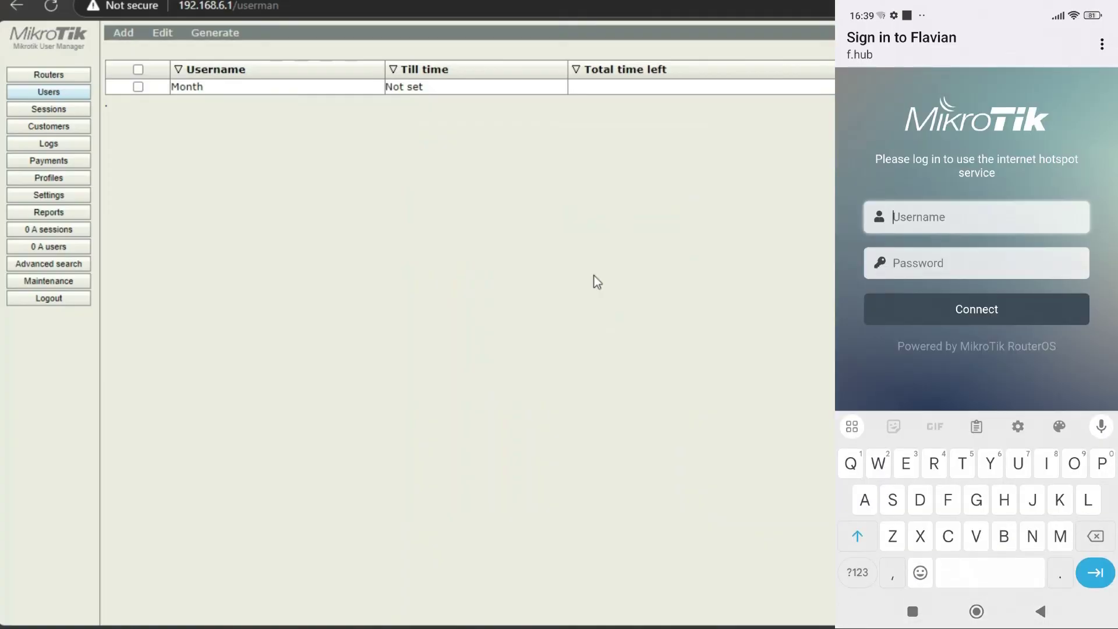
- Sign in to the phone's hotspot page as user 'Month' with its password
{"action": "type", "text": "M"}
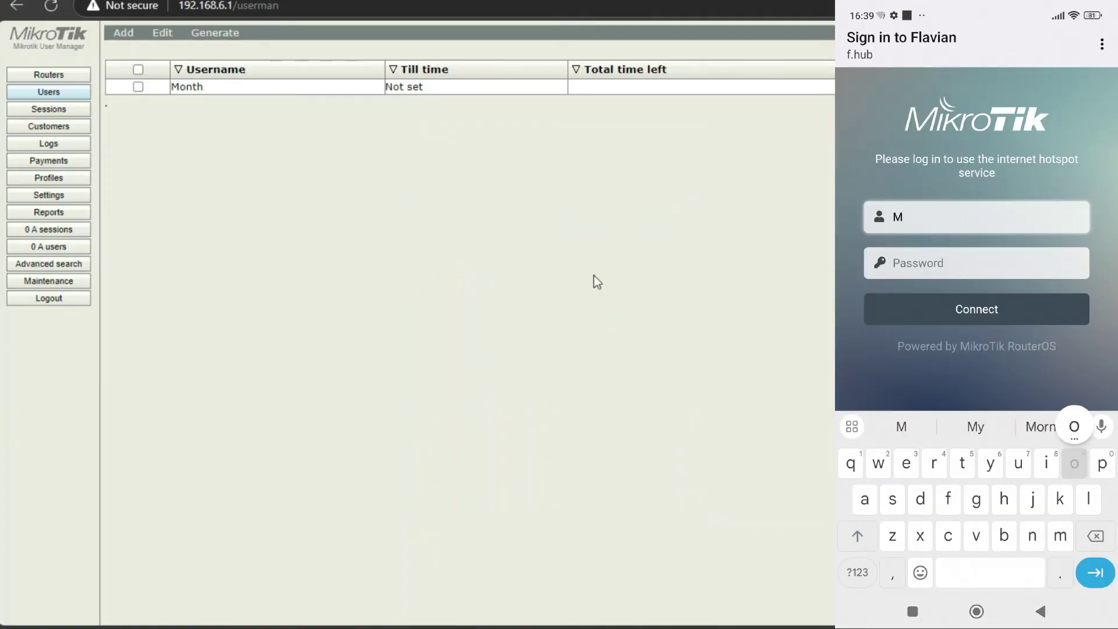
{"action": "type", "text": "onth"}
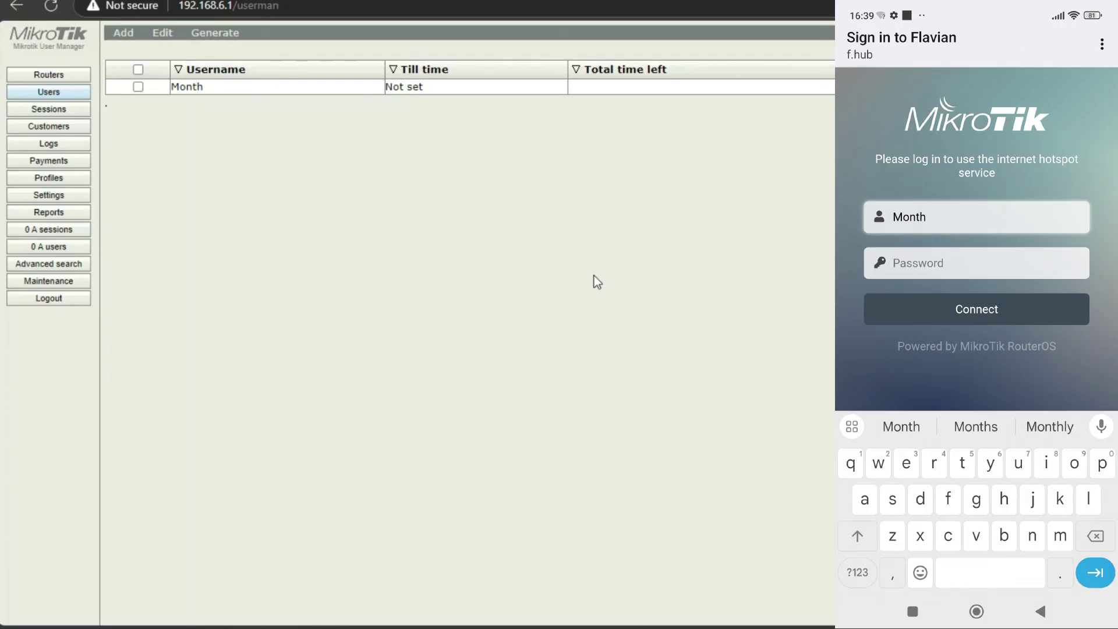
{"action": "key", "text": "Tab"}
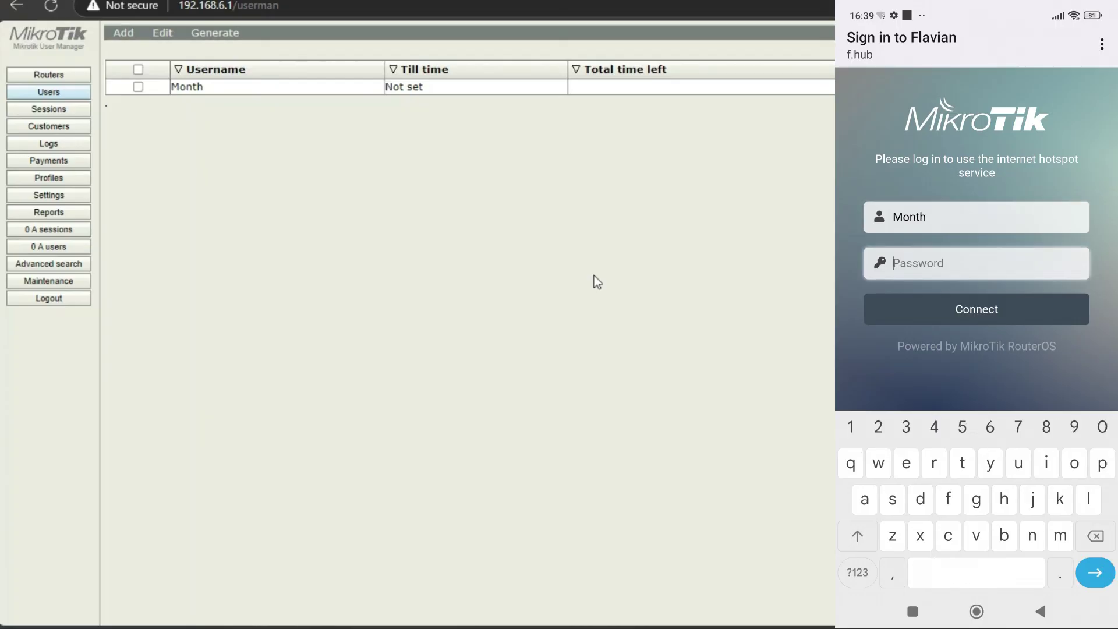
{"action": "key", "text": "Return"}
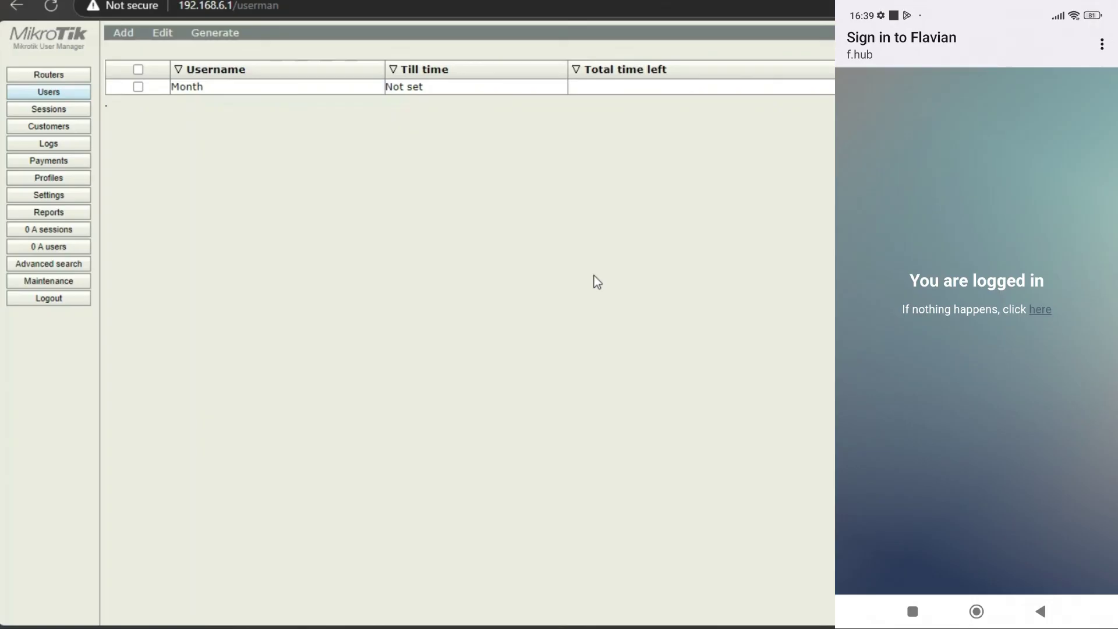